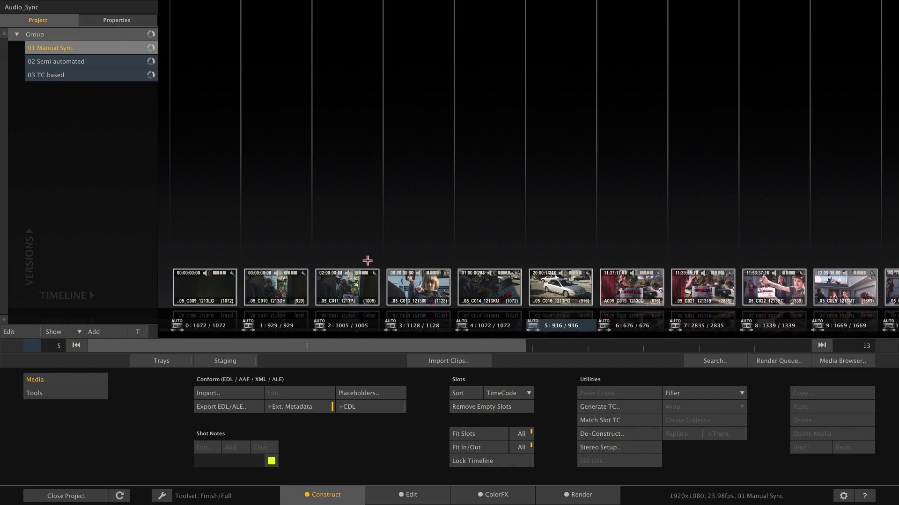
Select clip A005_C011_1213PJ in slot 2 of the 01 Manual Sync timeline.
left_click(343, 290)
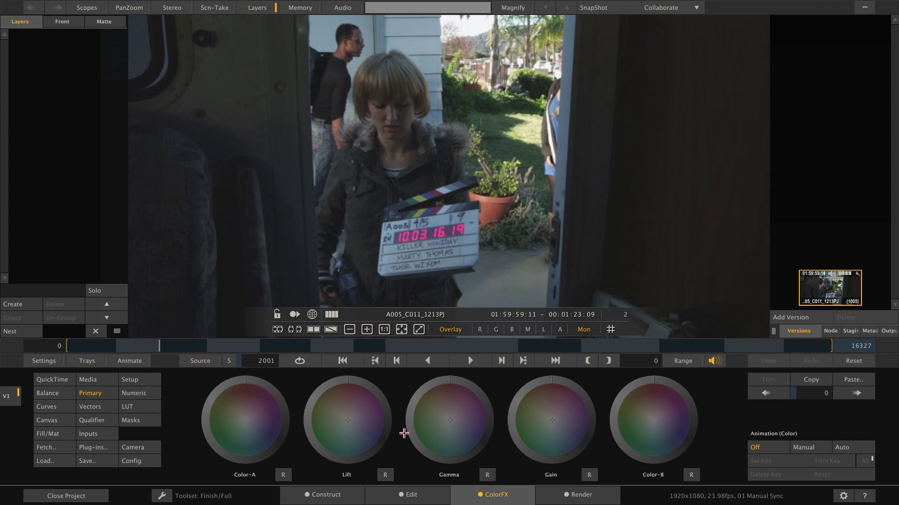
Switch to the Edit timeline and scrub forward to clip A005_C016_1213PG at frame 5335.
left_click(412, 494)
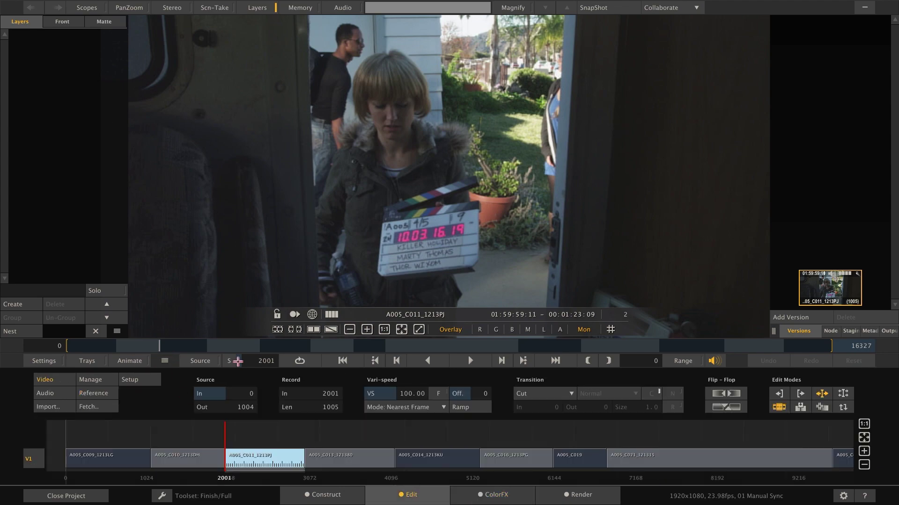
left_click_drag(171, 347, 316, 354)
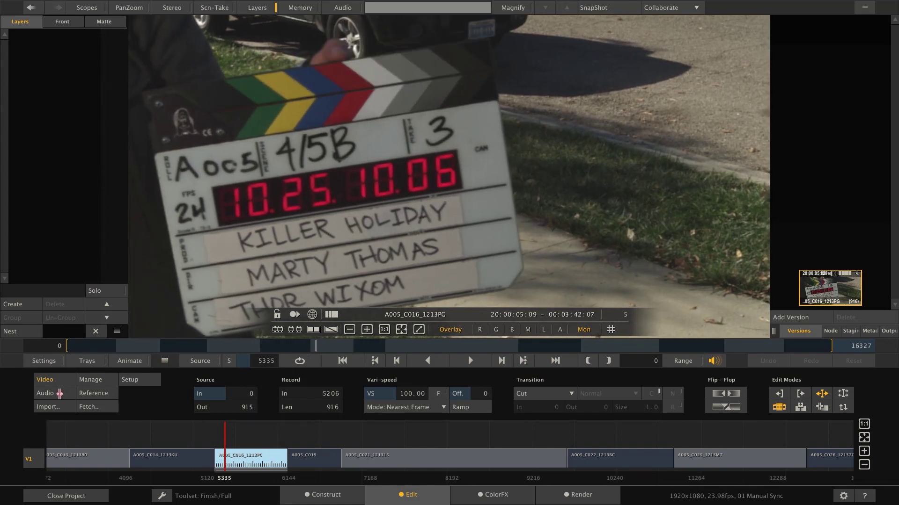
Attach 4-5B_T3.WAV from Audio/Day 2 to clip C016 as 4-channel, 24-bit, 48 kHz audio.
left_click(57, 393)
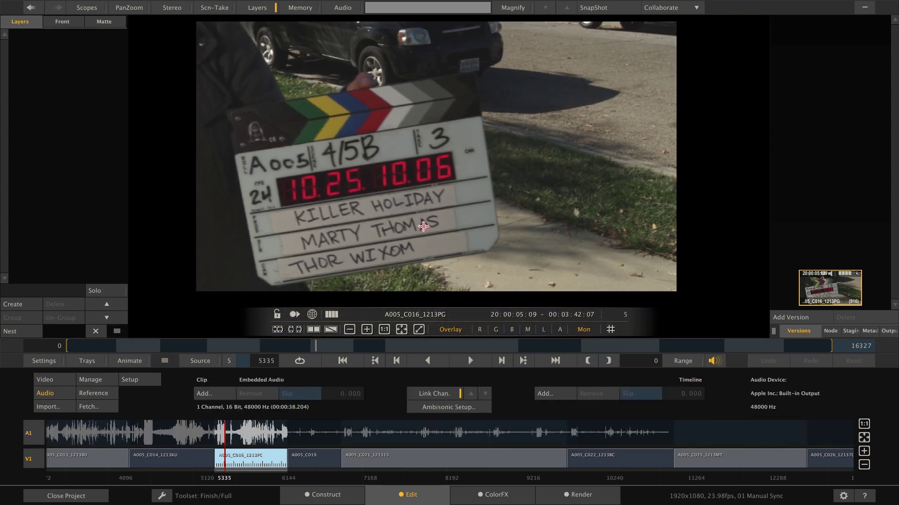
left_click_drag(164, 360, 164, 335)
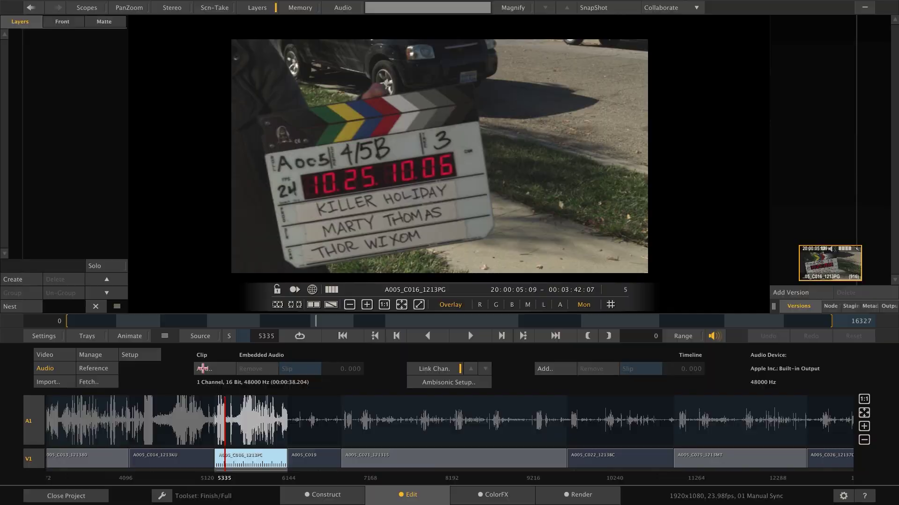
left_click(204, 369)
left_click(325, 41)
left_click(456, 40)
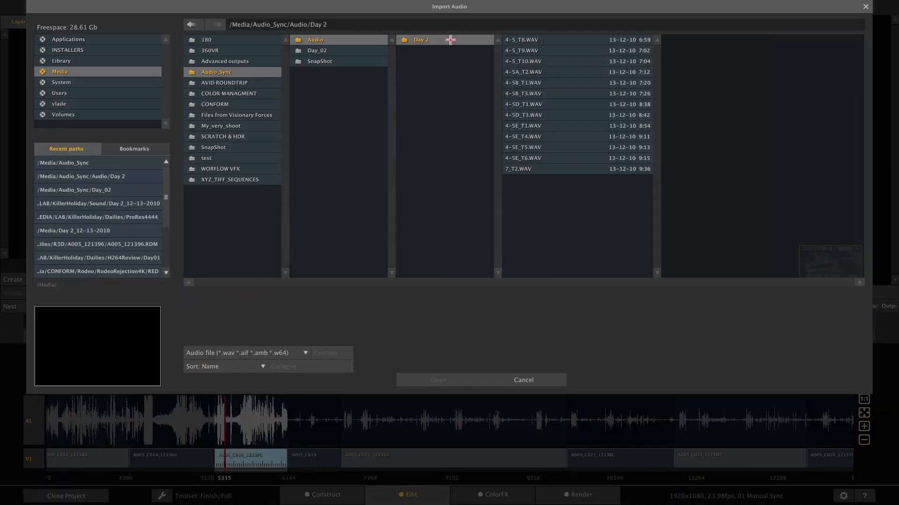
left_click(543, 94)
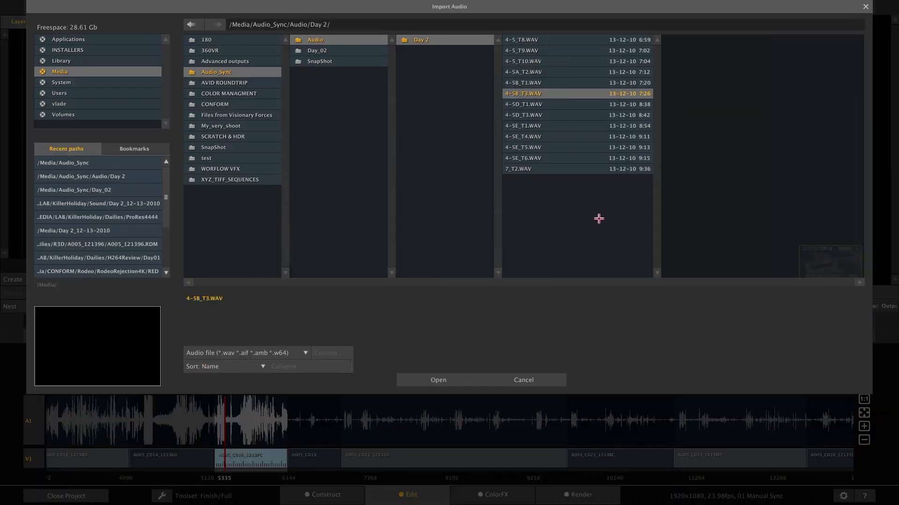
left_click(419, 377)
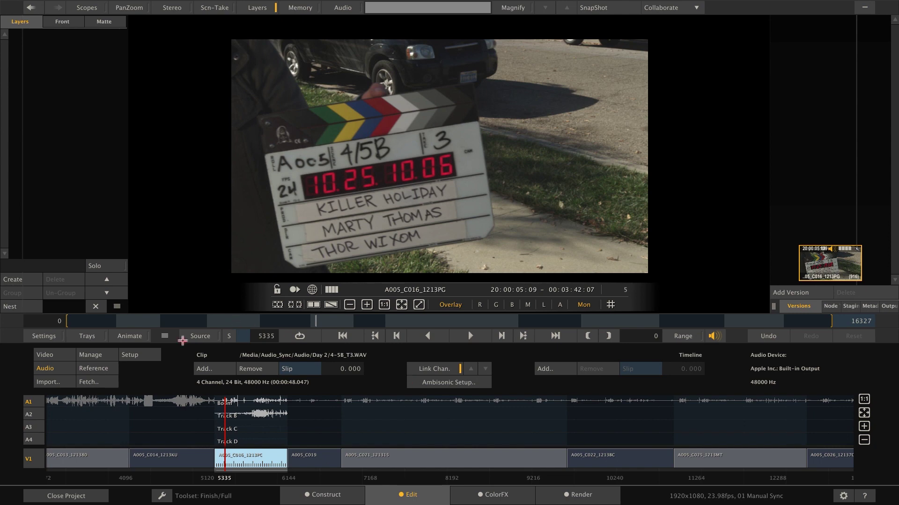
Slip the 4-5B_T3 audio to about 5.355 and place the Audio mixer window at top right.
left_click_drag(168, 338, 168, 323)
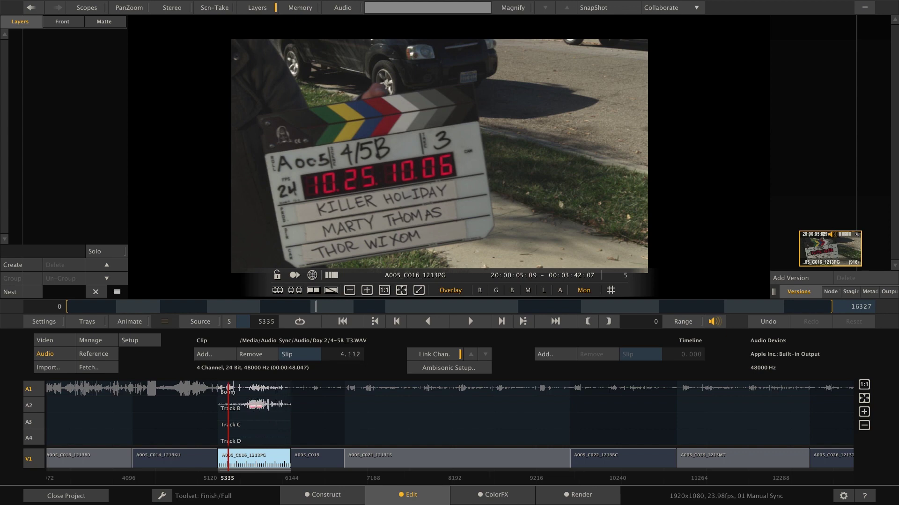
left_click_drag(258, 407, 258, 410)
left_click_drag(347, 355, 349, 335)
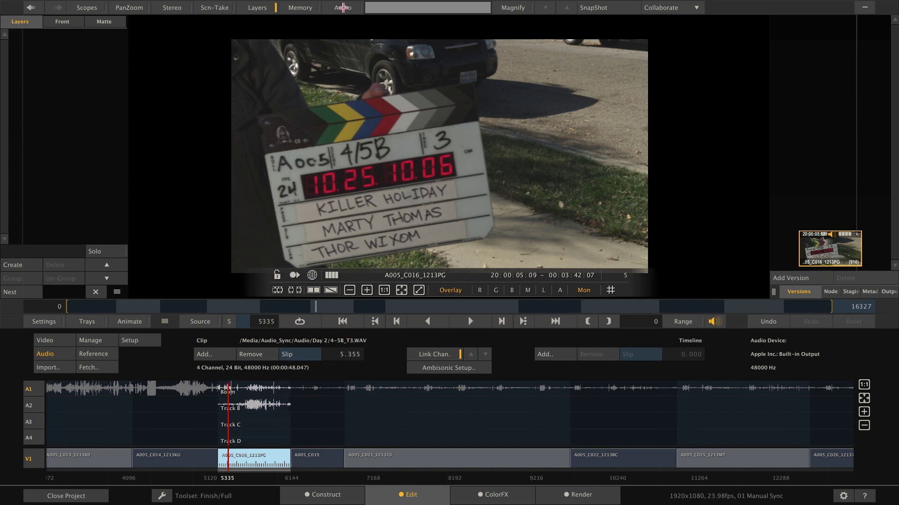
left_click(349, 7)
left_click_drag(376, 21, 608, 21)
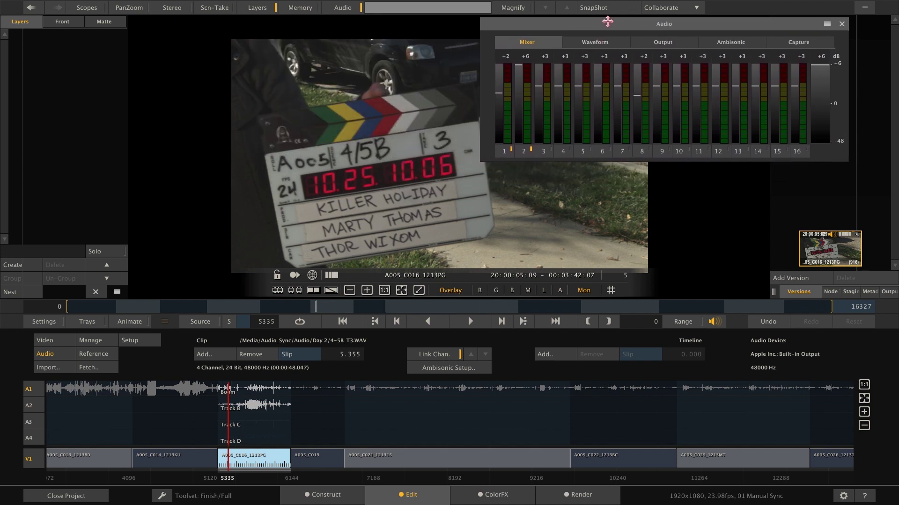
Align the clap in the waveform view at a 6.846 slip, then scrub to clip A005_C019_12130U.
left_click(594, 43)
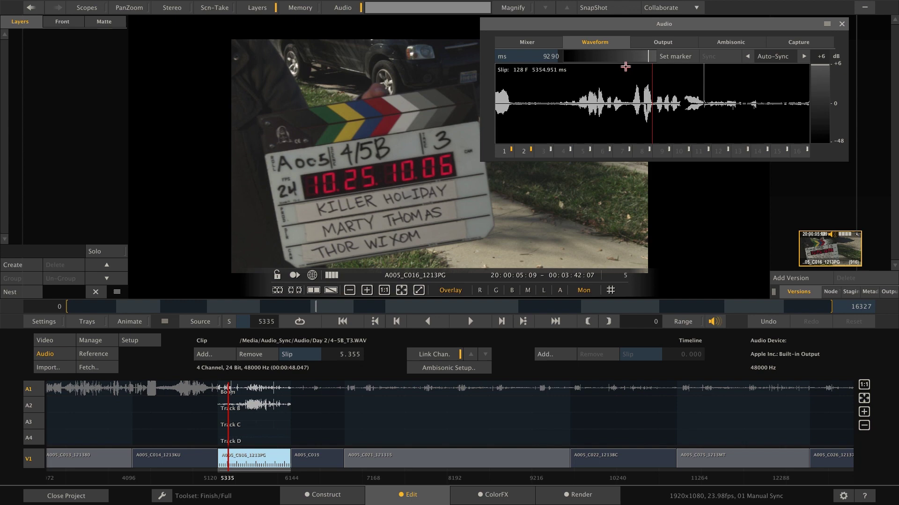
left_click_drag(636, 57, 618, 91)
left_click_drag(609, 56, 568, 56)
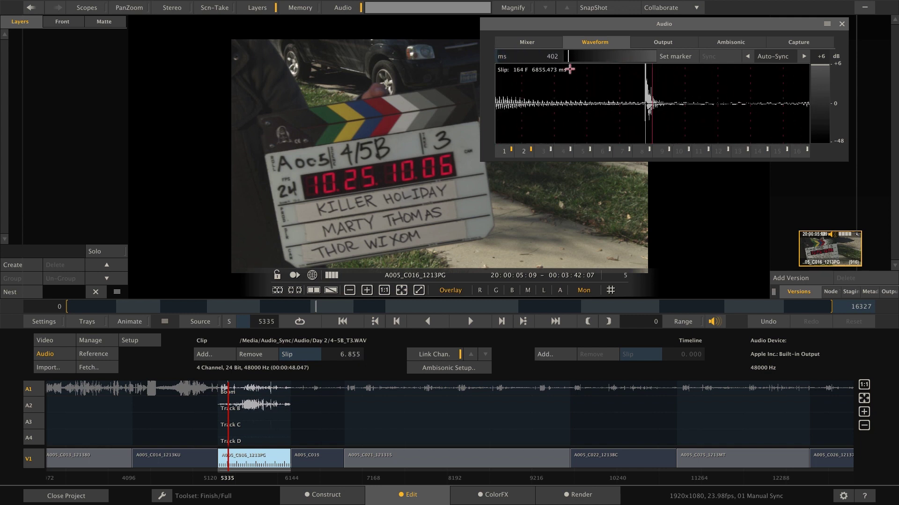
left_click_drag(587, 91, 586, 92)
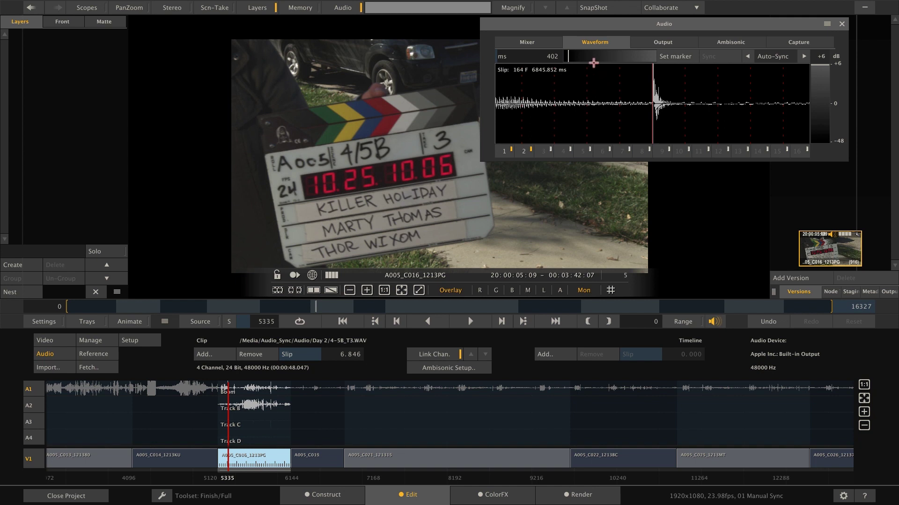
left_click_drag(568, 56, 631, 65)
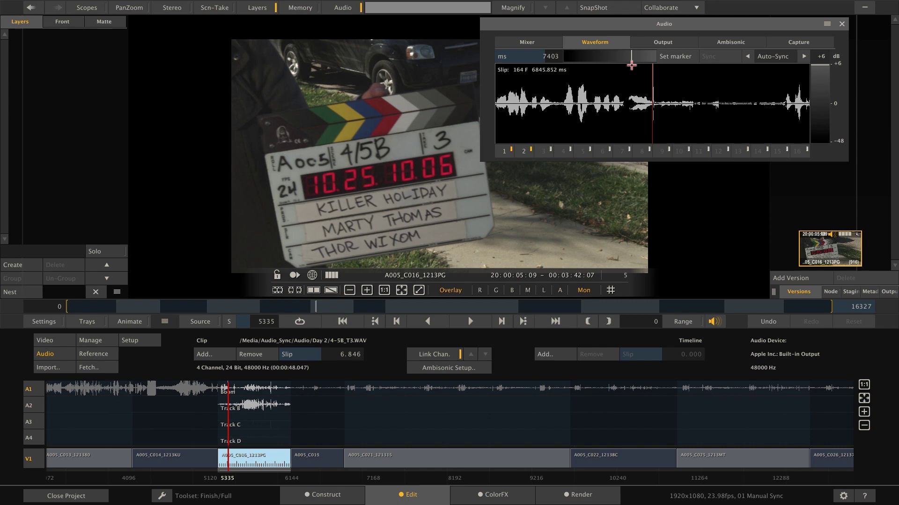
left_click_drag(617, 108, 681, 108)
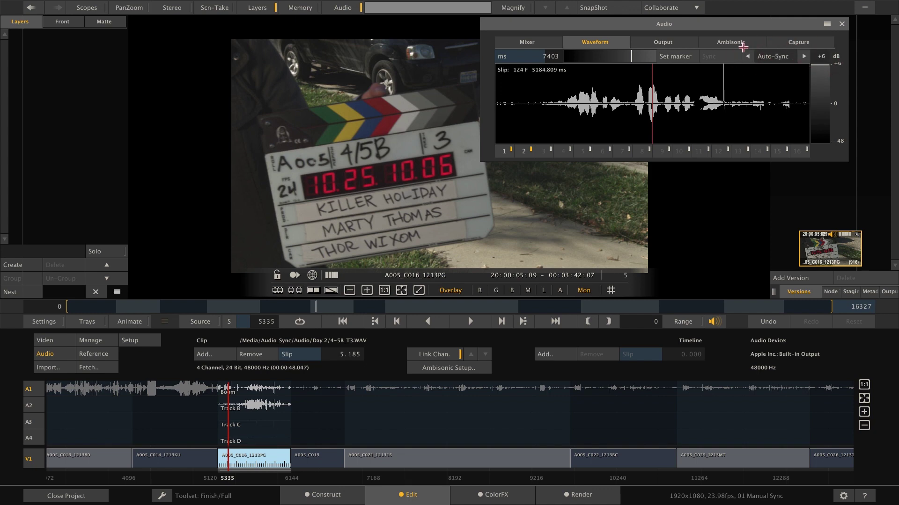
left_click(804, 56)
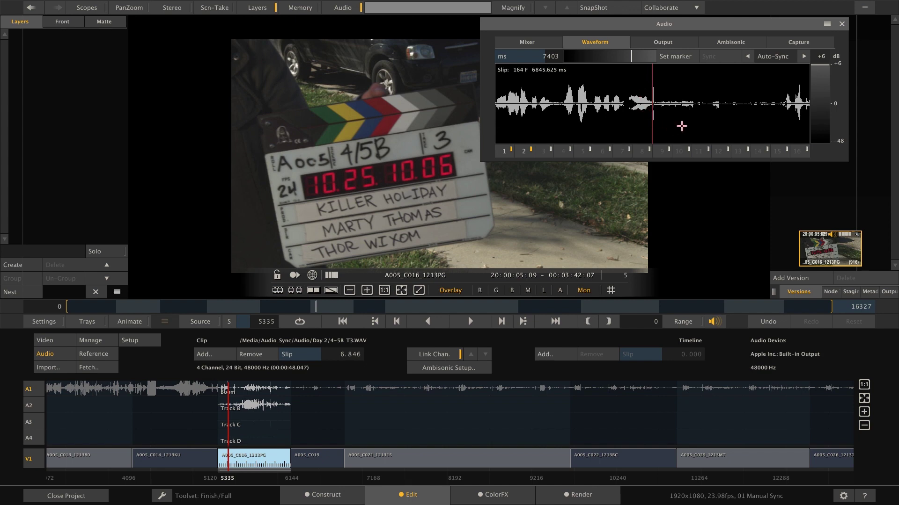
left_click_drag(325, 308, 361, 311)
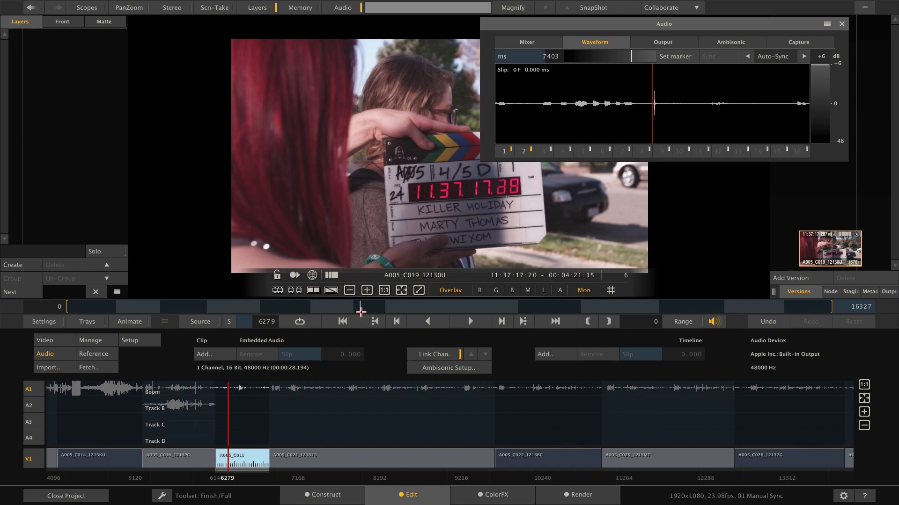
Attach 4-5B_T1.WAV from Audio/Day 2 to clip A005_C019_12130U.
left_click(206, 354)
left_click(338, 40)
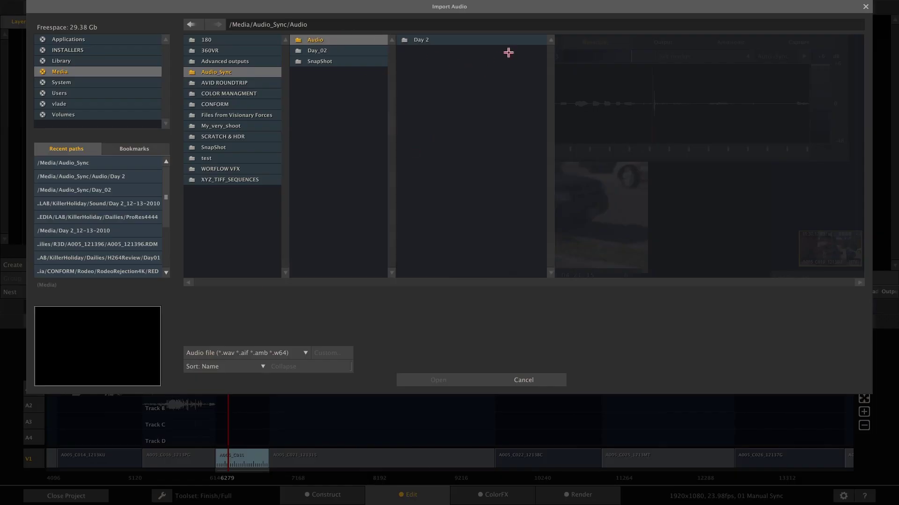
left_click(487, 38)
left_click(563, 82)
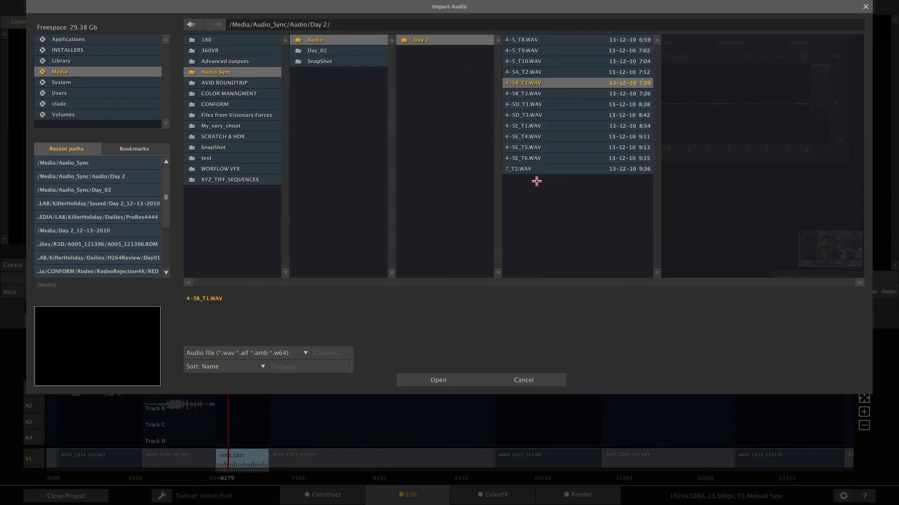
left_click(426, 379)
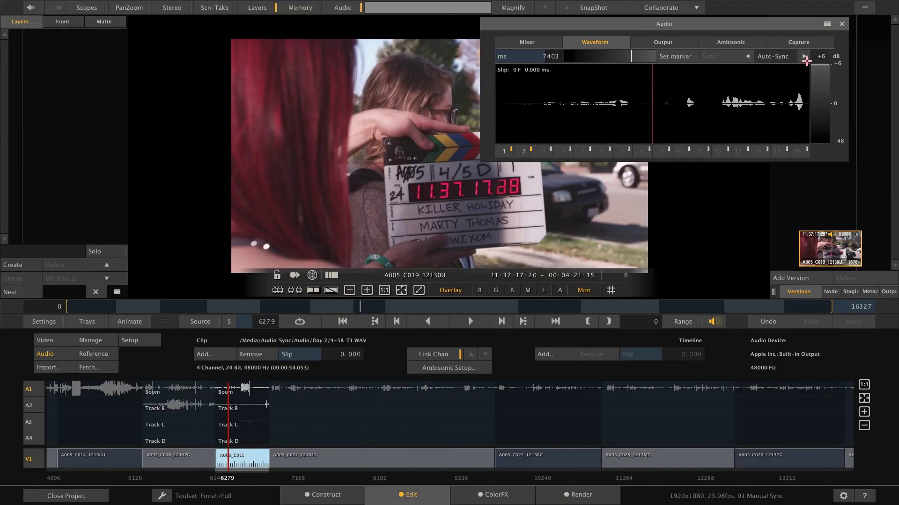
Auto-sync the audio to the slate for an 11.222 slip, then play clip A005_C021_121315.
left_click(804, 57)
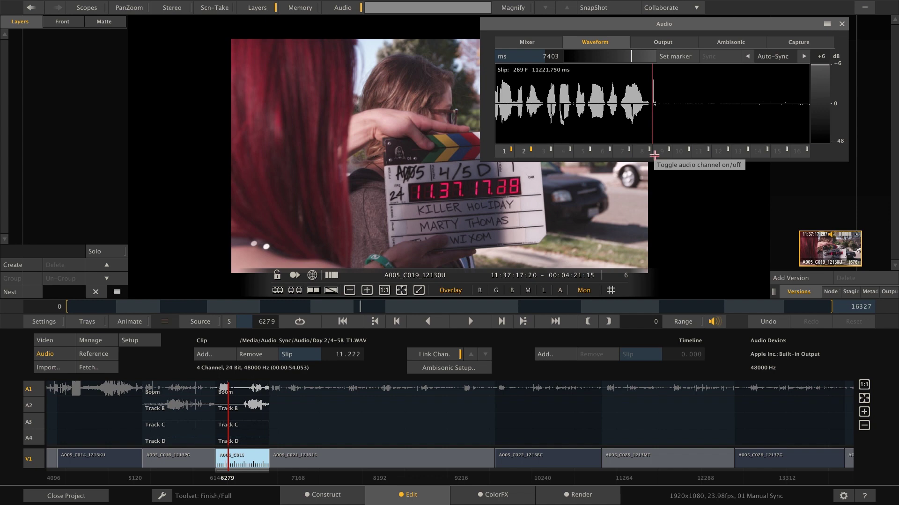
left_click(401, 306)
left_click(468, 316)
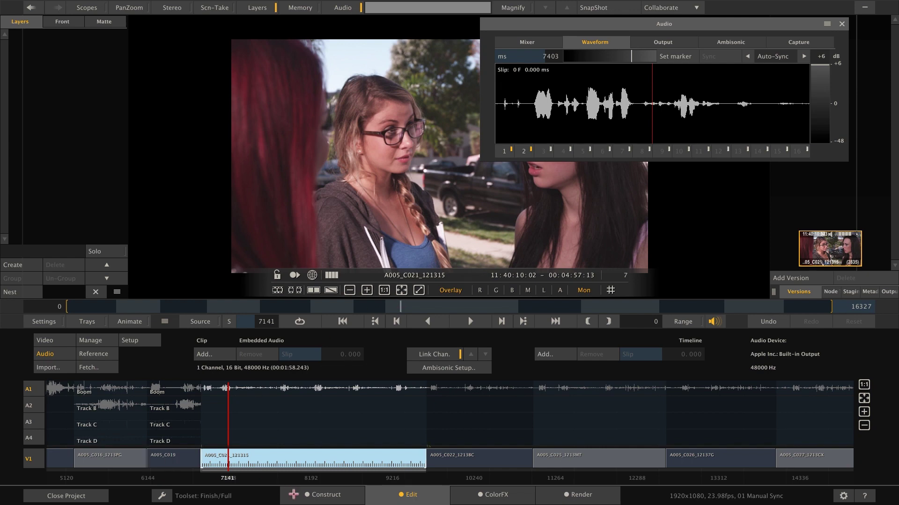
Back on Construct, load the 02 Semi automated timeline and select every clip with Ctrl+A.
left_click(293, 494)
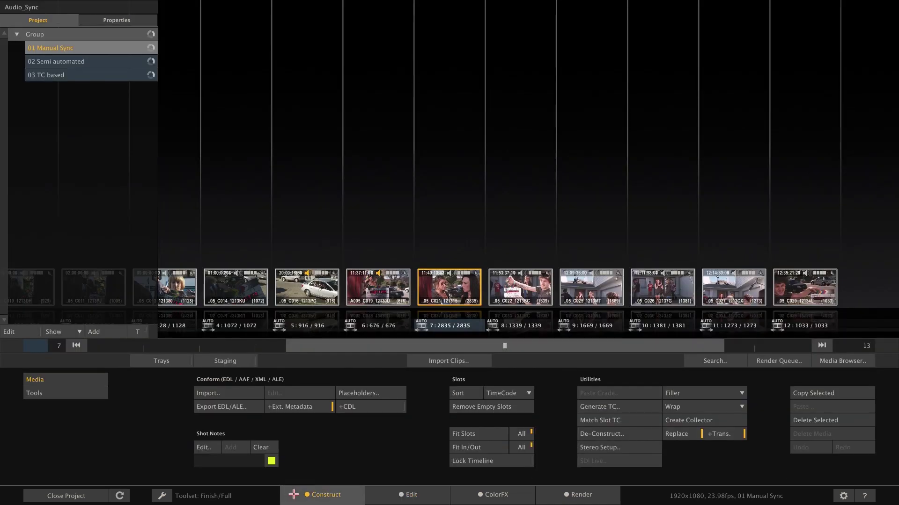
left_click(292, 229)
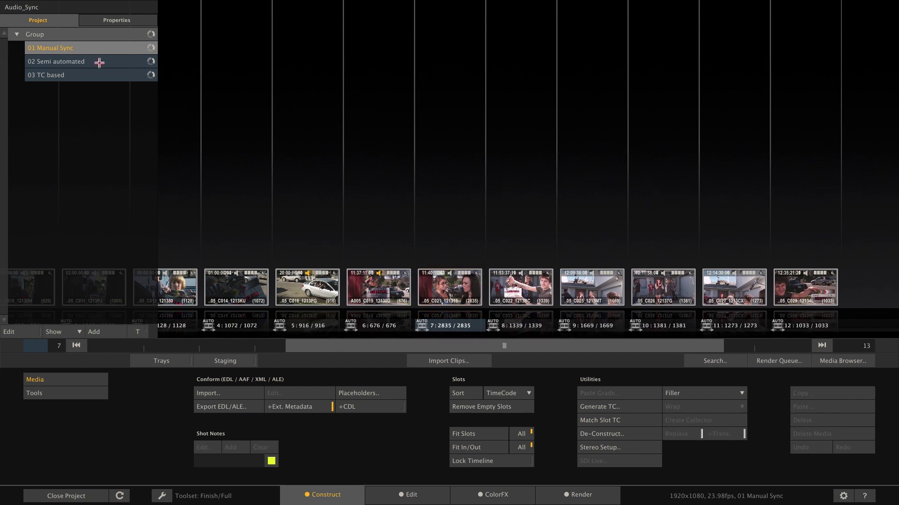
left_click(78, 62)
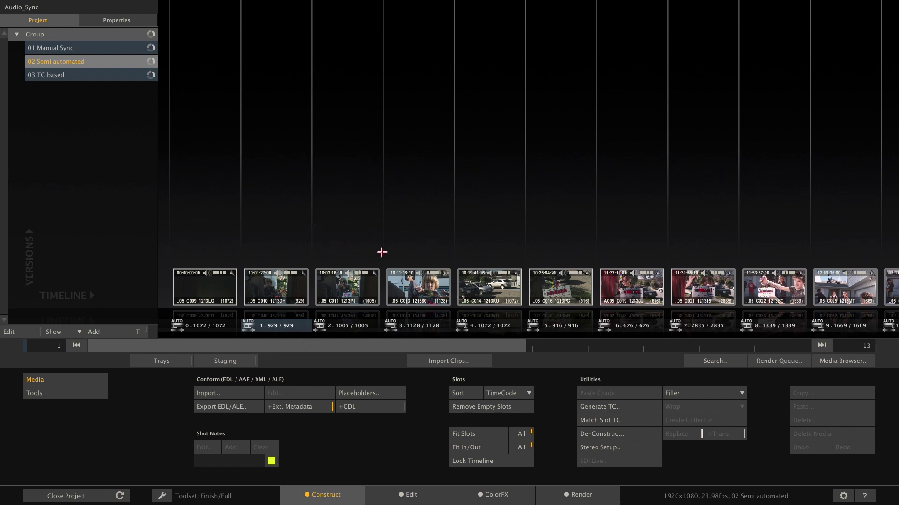
left_click(202, 291)
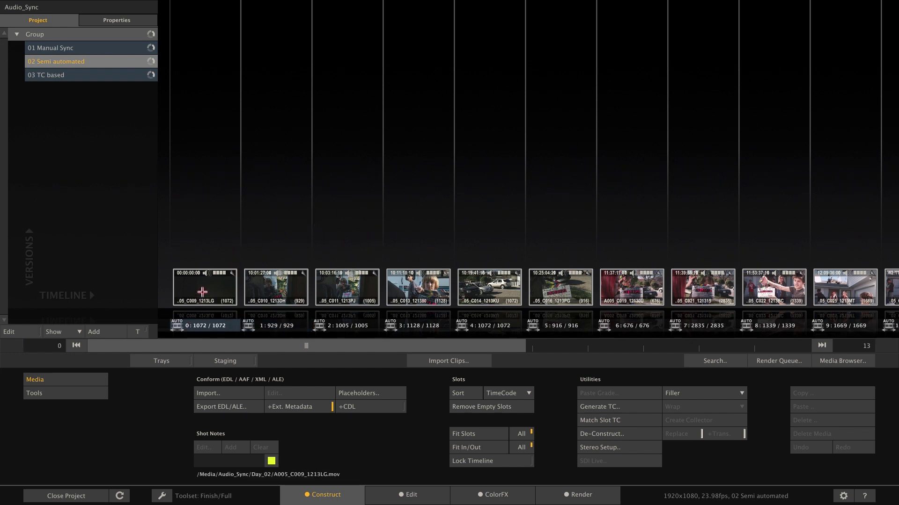
key("ctrl+a")
Open the Media Browser, scroll past the Scene/Take columns, and show the Audio page.
left_click(839, 362)
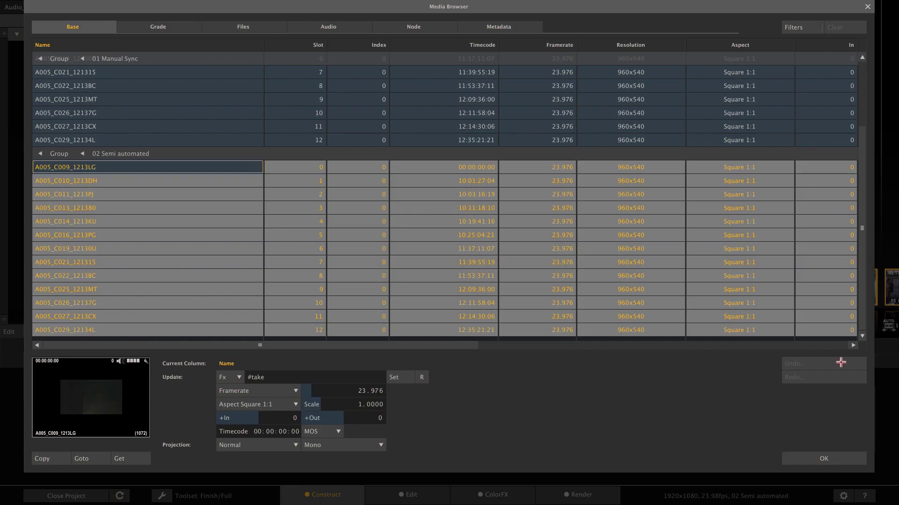
left_click_drag(394, 345, 688, 359)
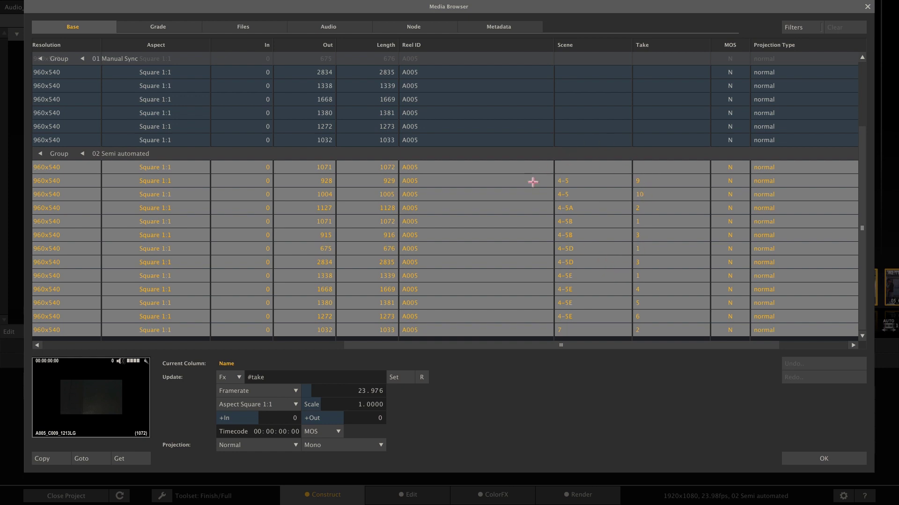
left_click(323, 27)
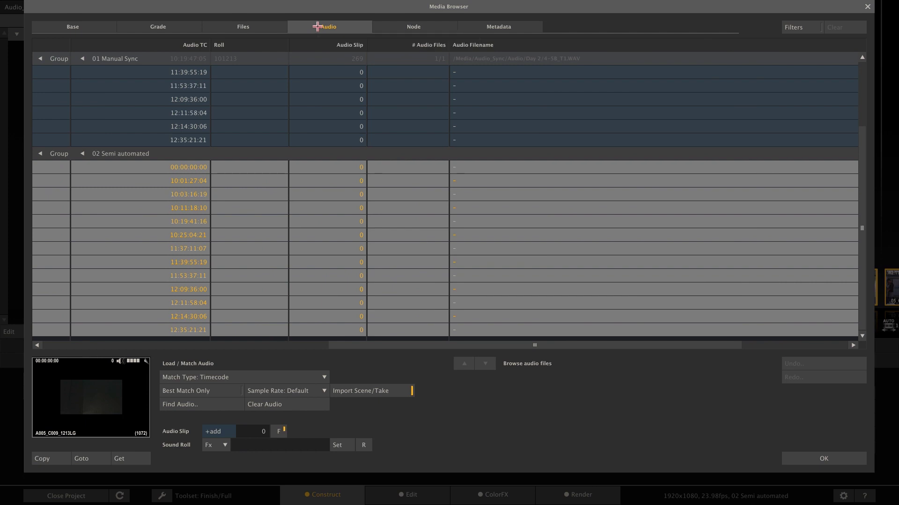
Set audio Match Type to Shot Name or Search Mask, then browse Audio/Day 2 and cancel.
left_click(226, 376)
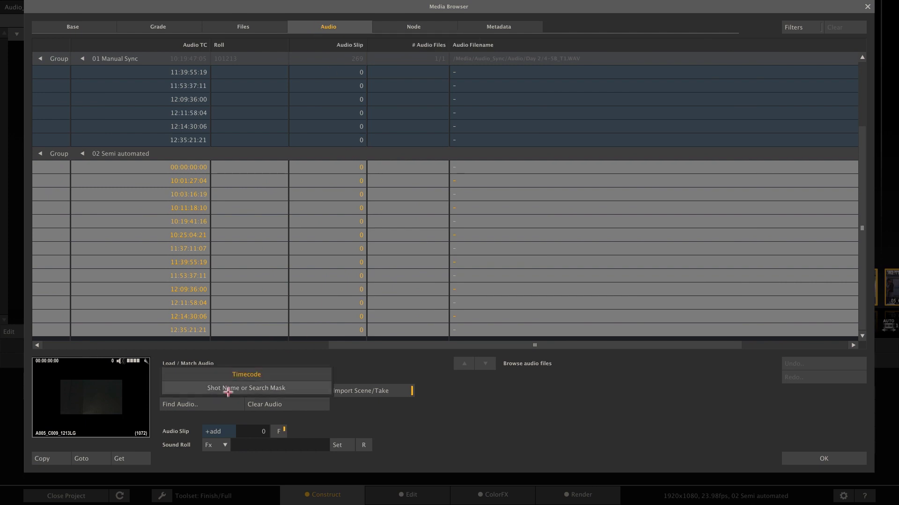
left_click(270, 390)
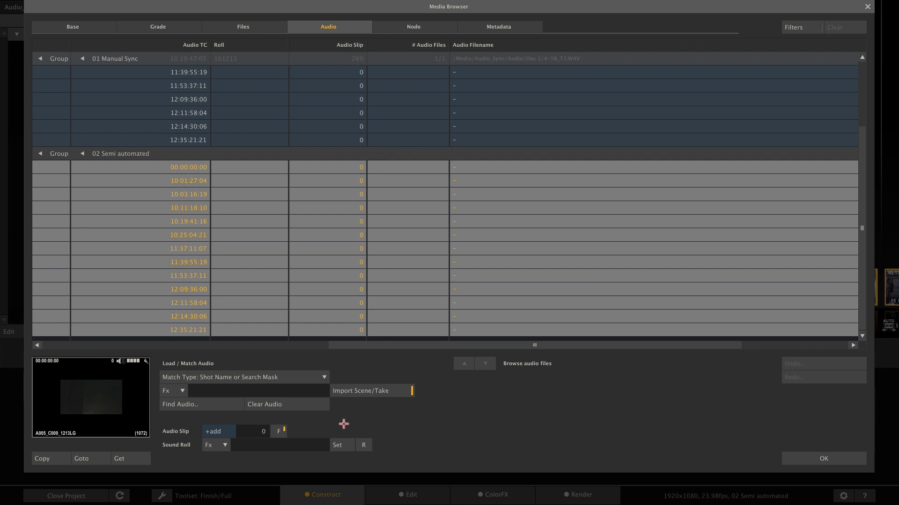
left_click(192, 403)
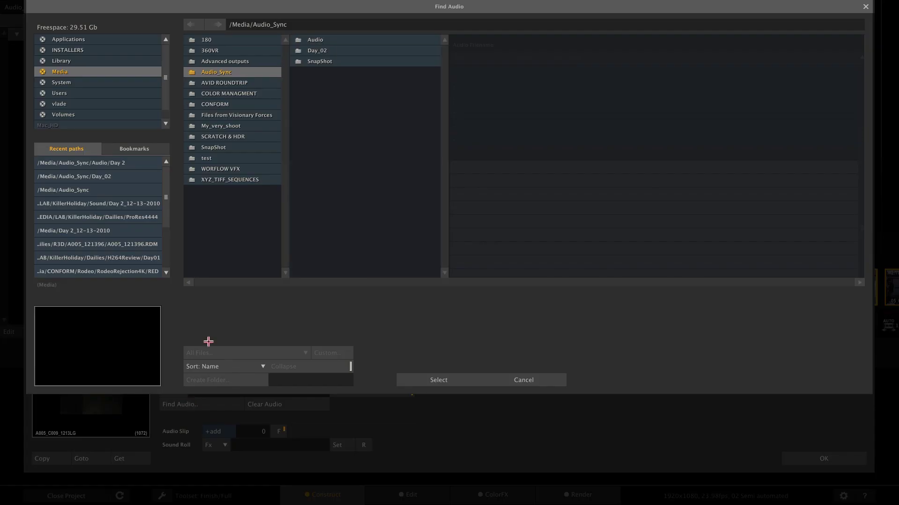
left_click(327, 41)
left_click(454, 38)
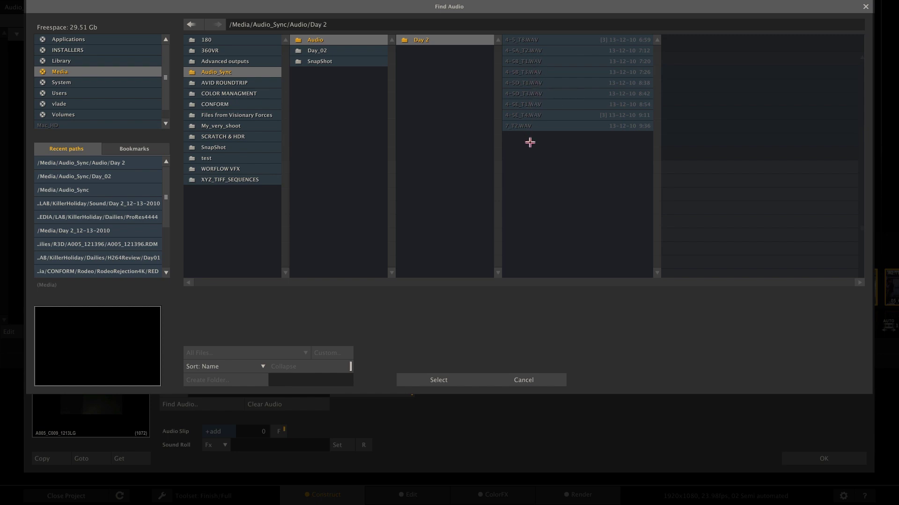
left_click(511, 379)
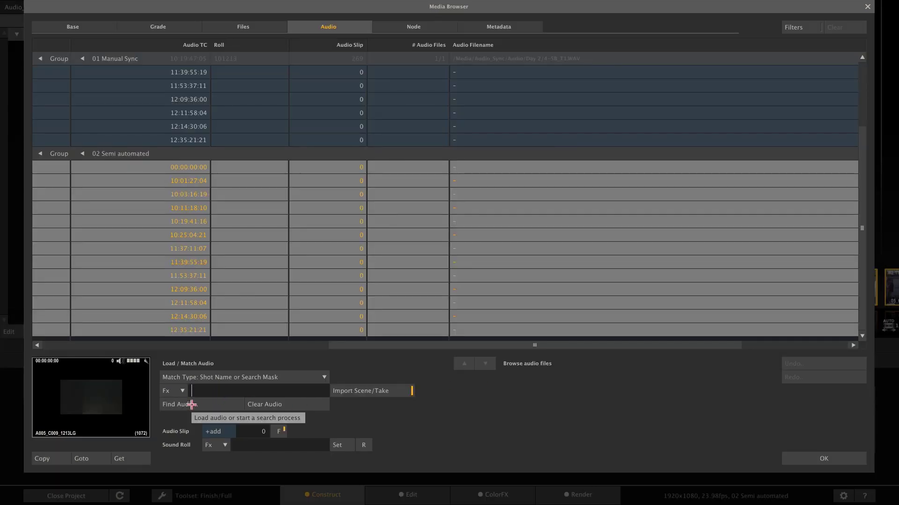
Build the search mask #scene_T#take from Scene Name and Take Name tokens, checking Base columns.
left_click(177, 391)
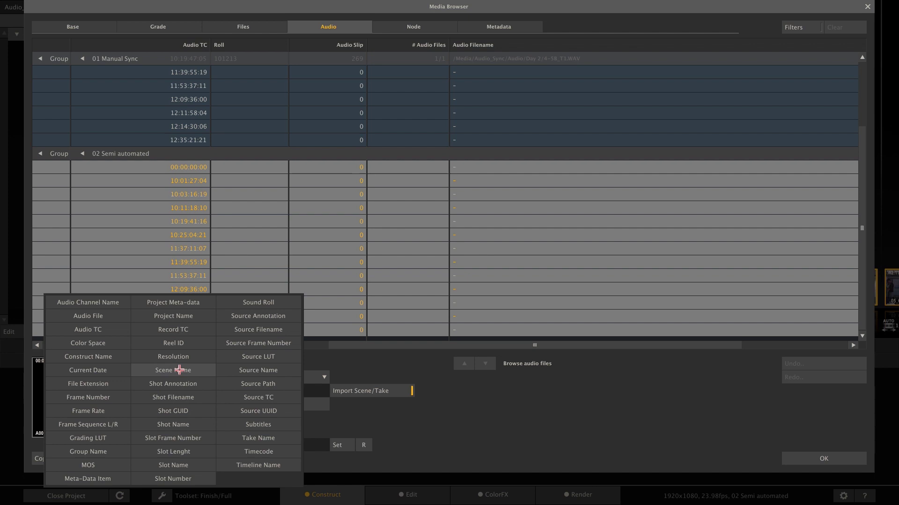
left_click(176, 369)
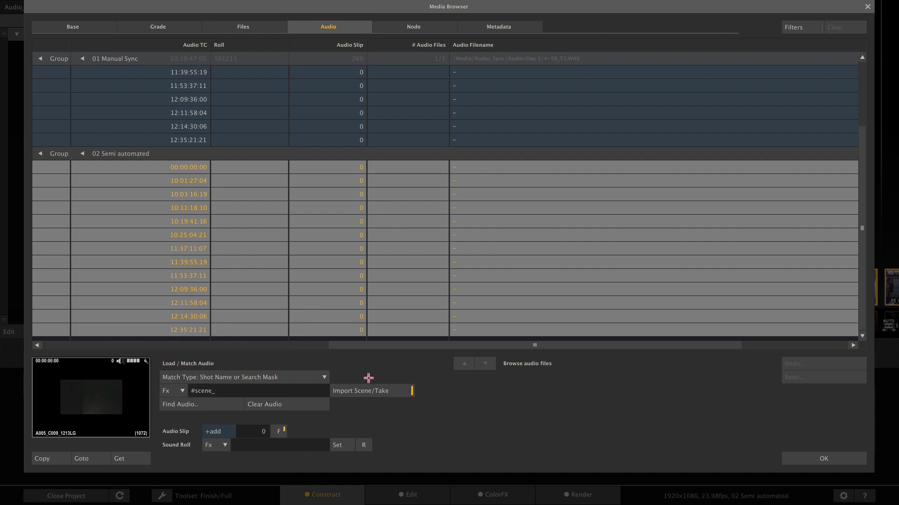
left_click(172, 390)
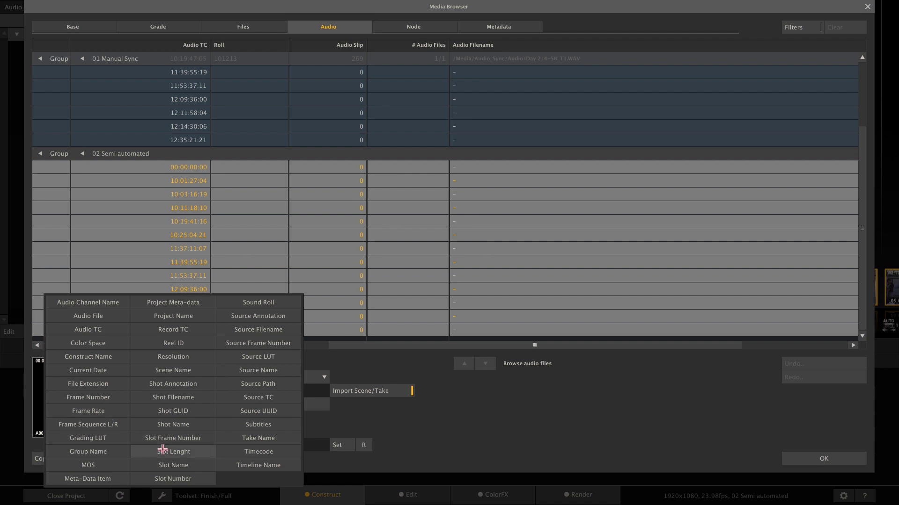
left_click(244, 438)
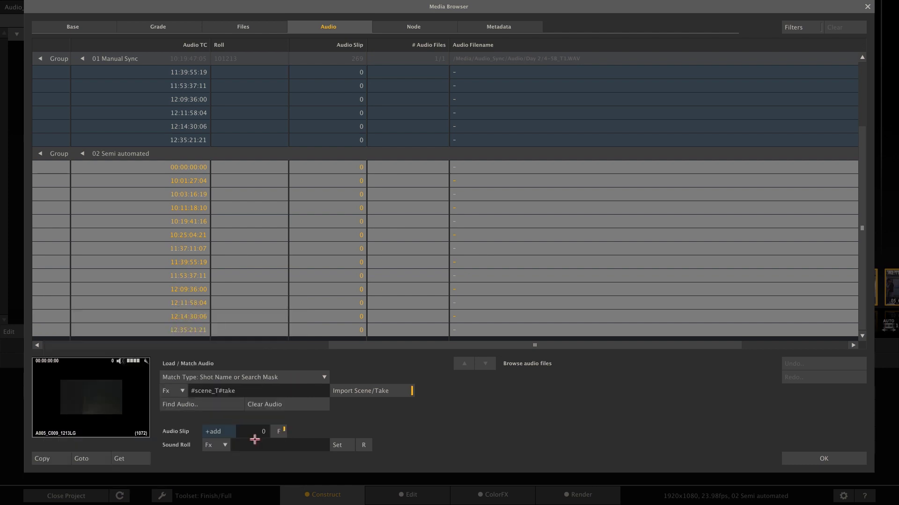
left_click(279, 391)
left_click(82, 24)
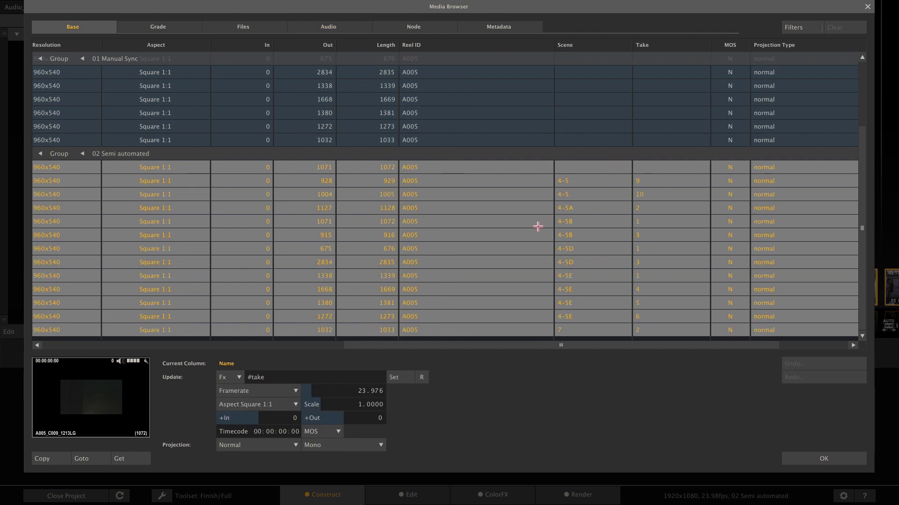
left_click(329, 24)
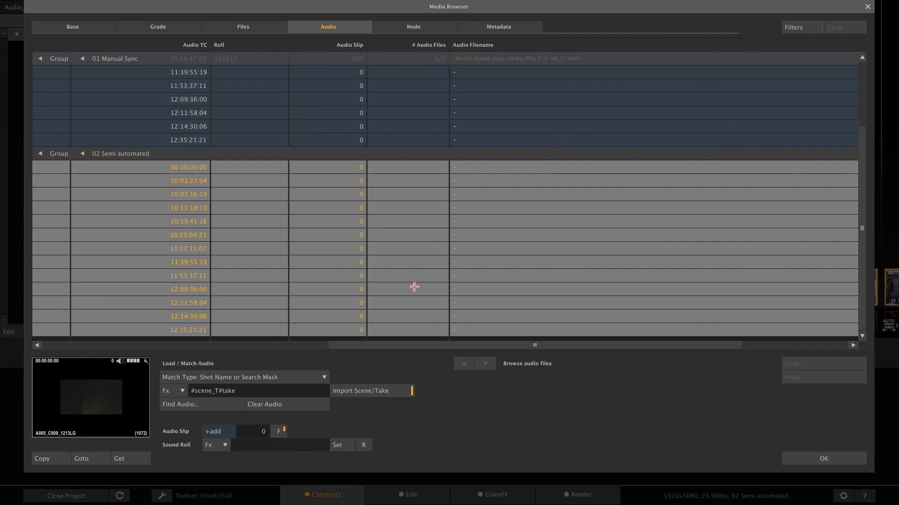
Match the Semi automated clips to the WAV files in the Audio > Day 2 folder.
left_click(183, 399)
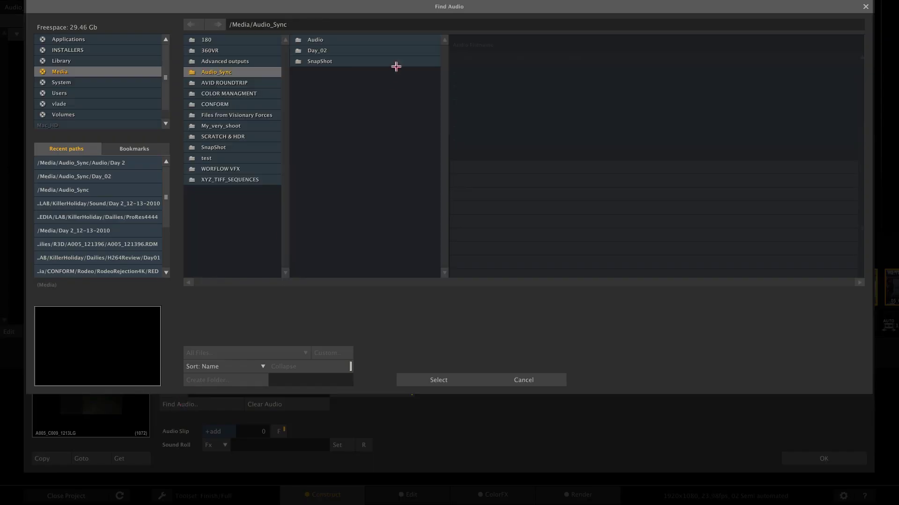
left_click(347, 40)
left_click(458, 41)
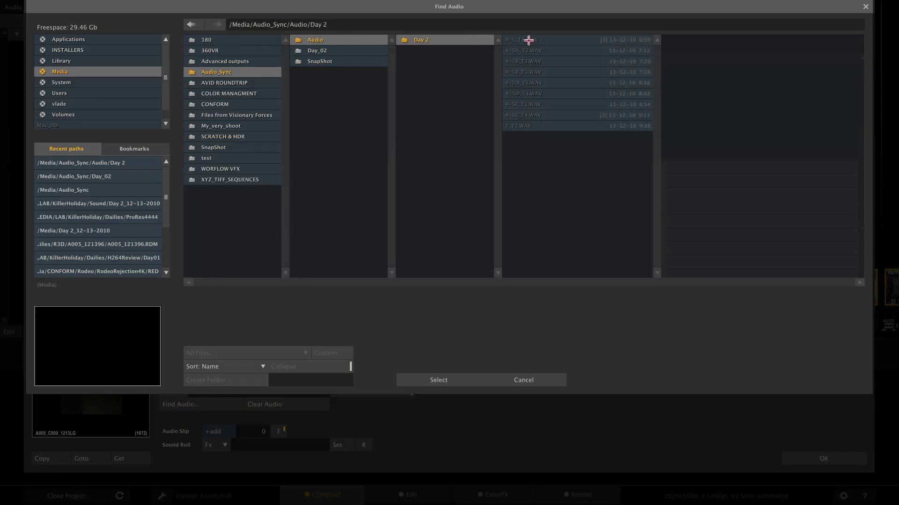
left_click(422, 378)
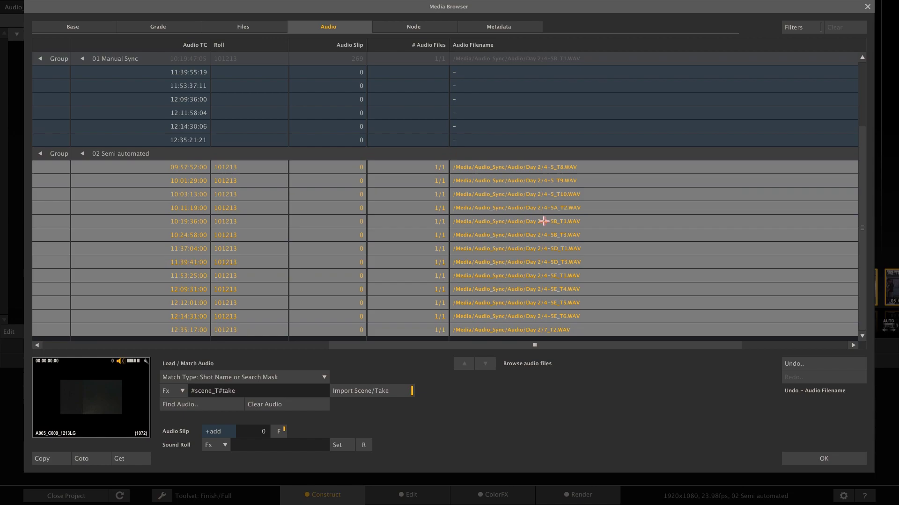
Open clip C010 in the editing player with the Audio panel showing its waveform.
left_click(805, 457)
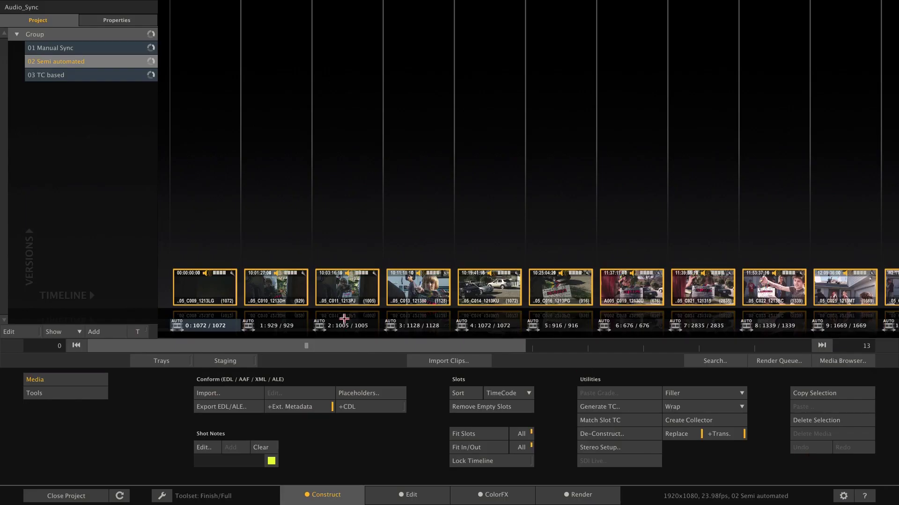
left_click(218, 288)
left_click(276, 283)
left_click(388, 496)
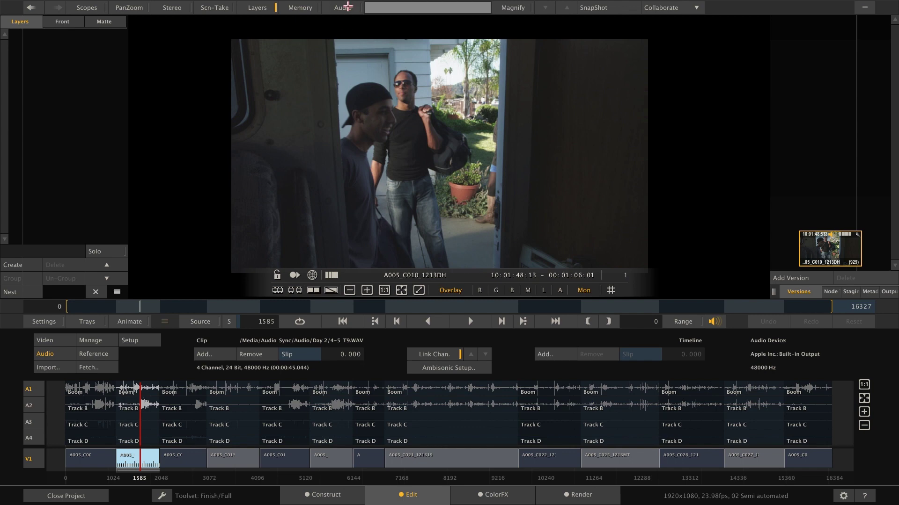
left_click(347, 6)
left_click_drag(333, 23, 600, 10)
left_click(615, 36)
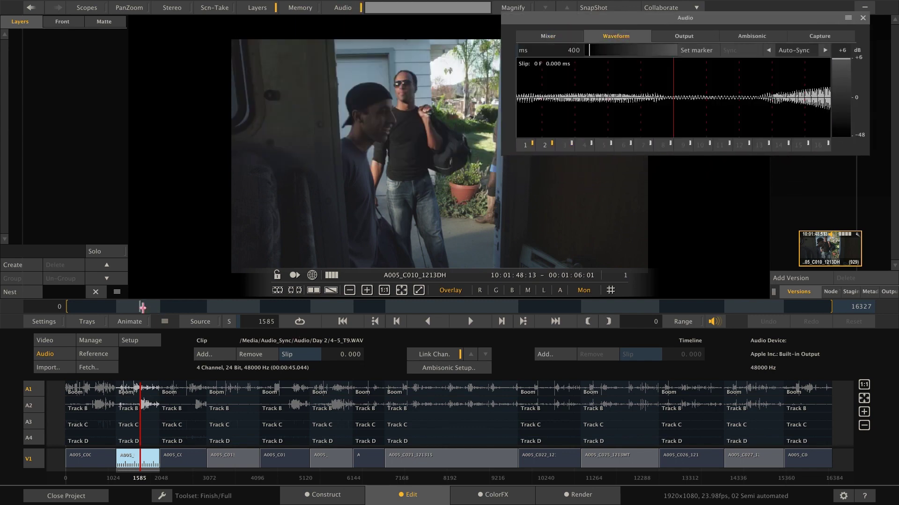
Auto-Sync the audio to the slate clap on clips C011, C013 and C014.
key("space")
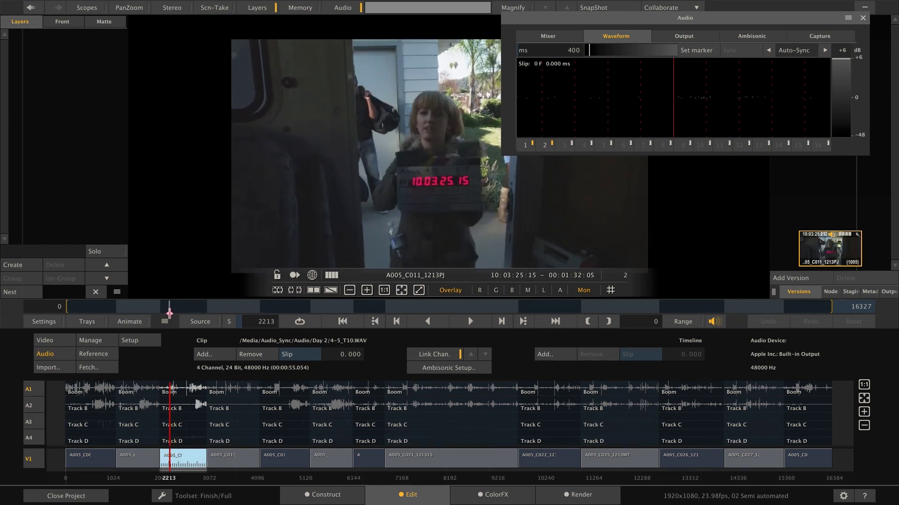
left_click(824, 50)
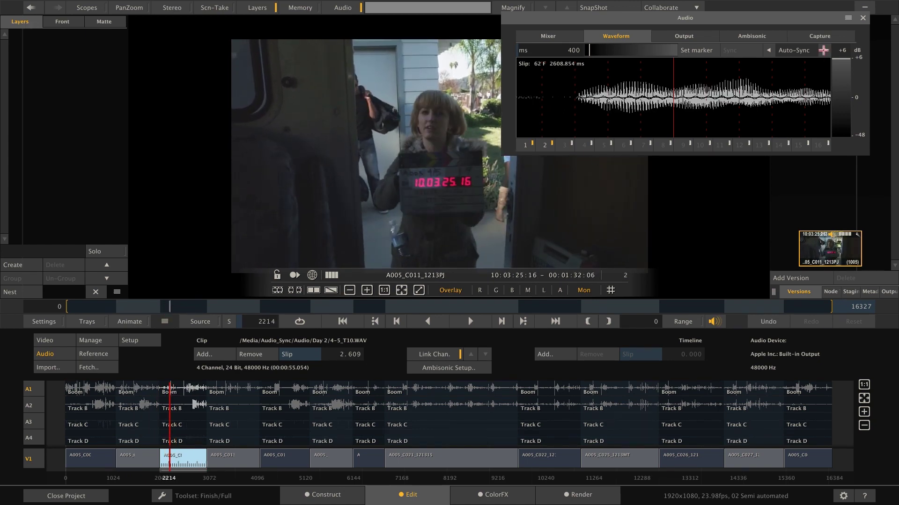
left_click(823, 50)
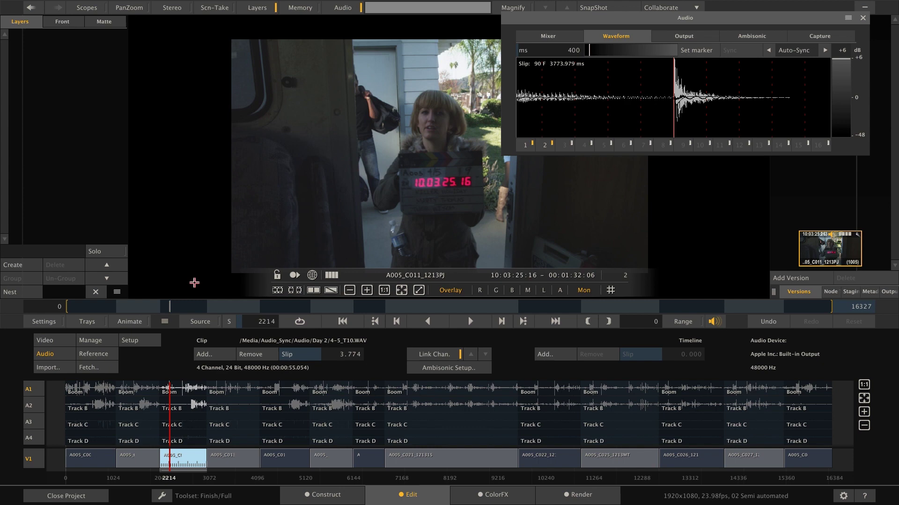
left_click_drag(195, 307, 218, 309)
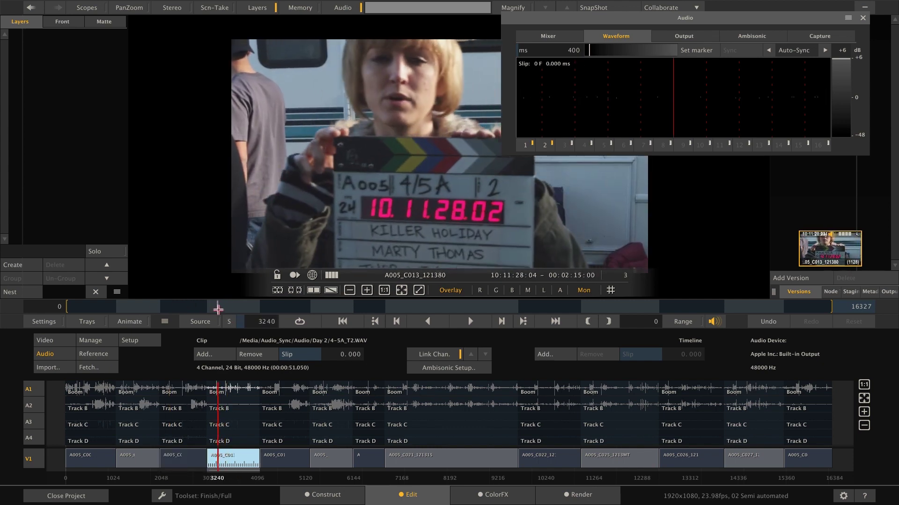
left_click(768, 50)
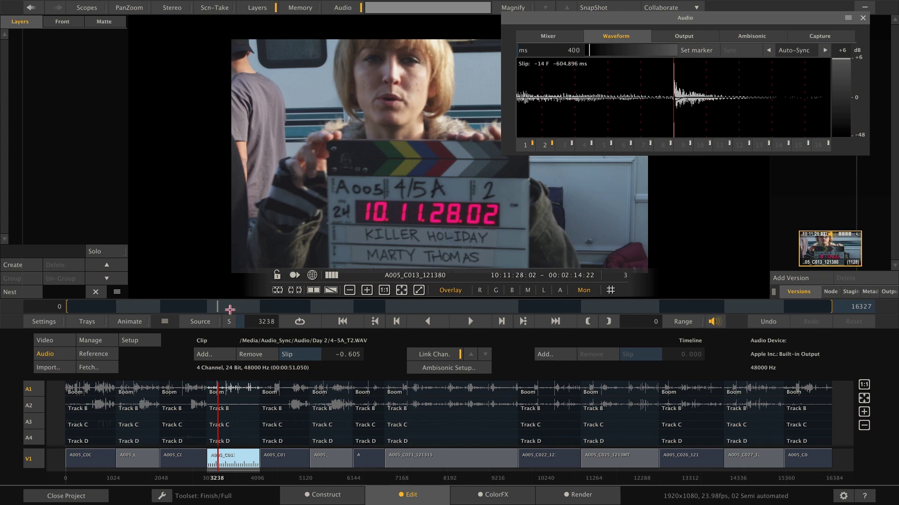
left_click_drag(230, 311, 273, 310)
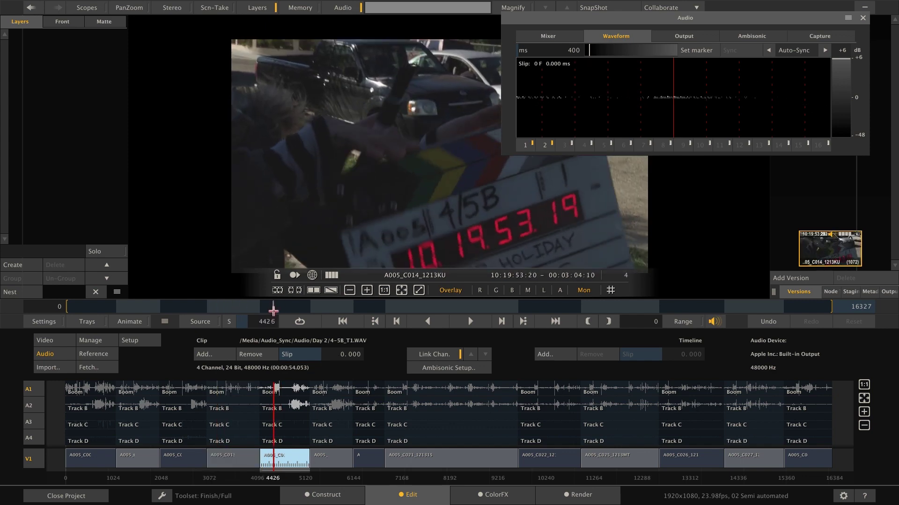
left_click(781, 50)
left_click(825, 50)
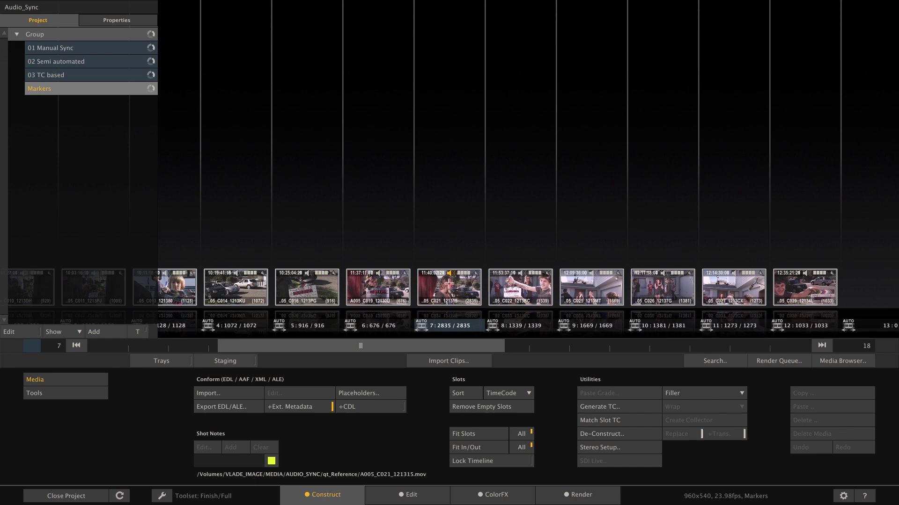
Open clip A005_C021 and set a marker on the clap spike in the audio waveform.
left_click(452, 287)
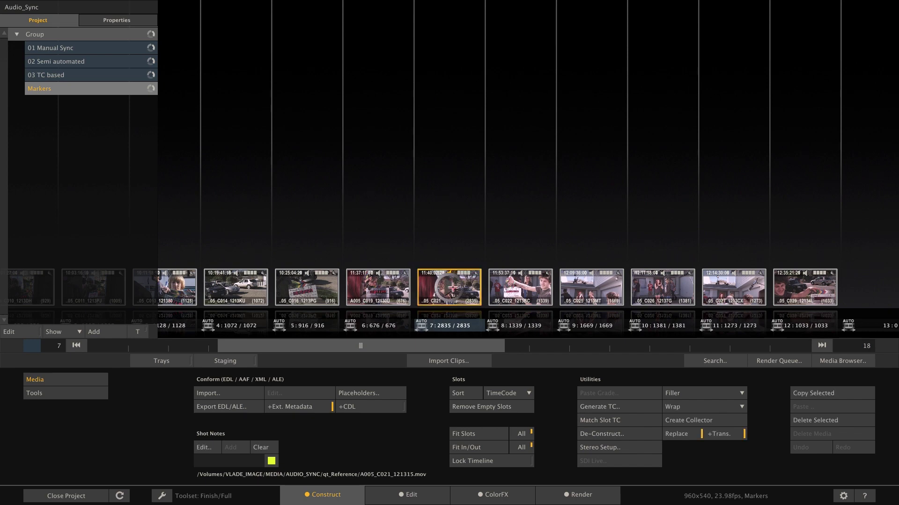
double_click(452, 287)
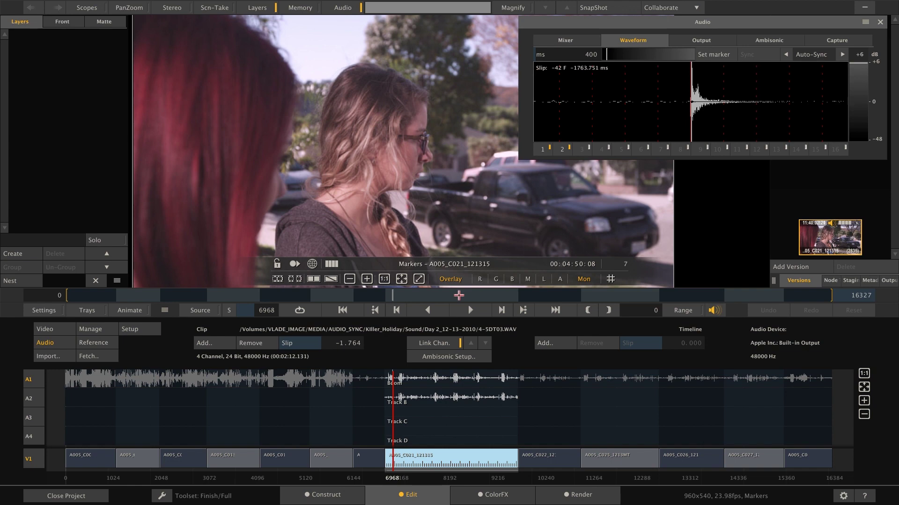
left_click(388, 295)
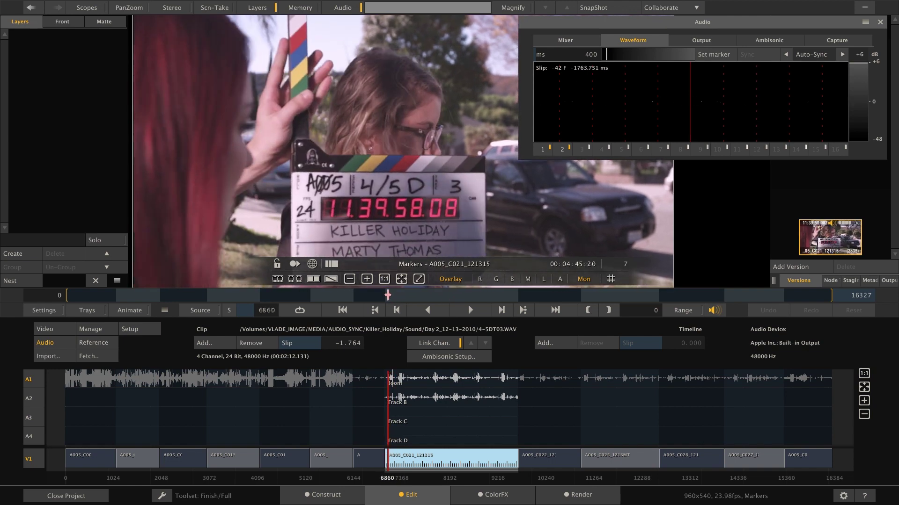
key("space")
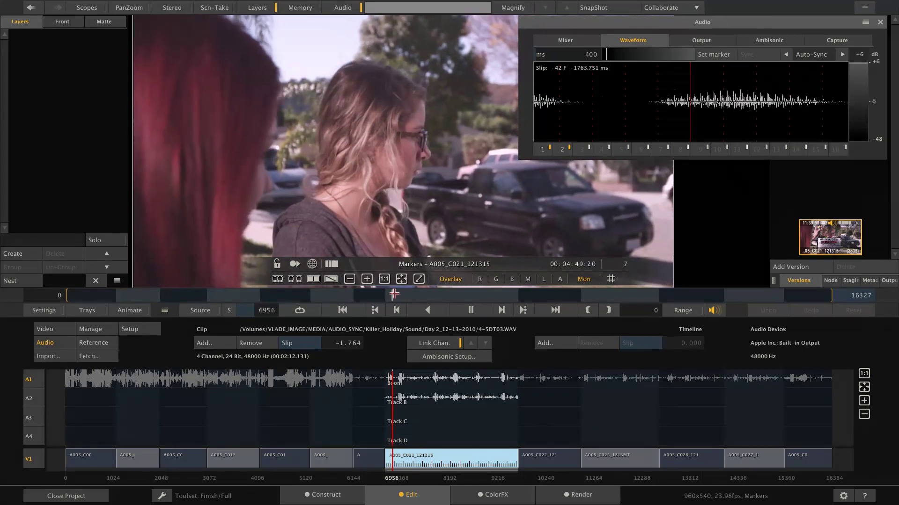
key("space")
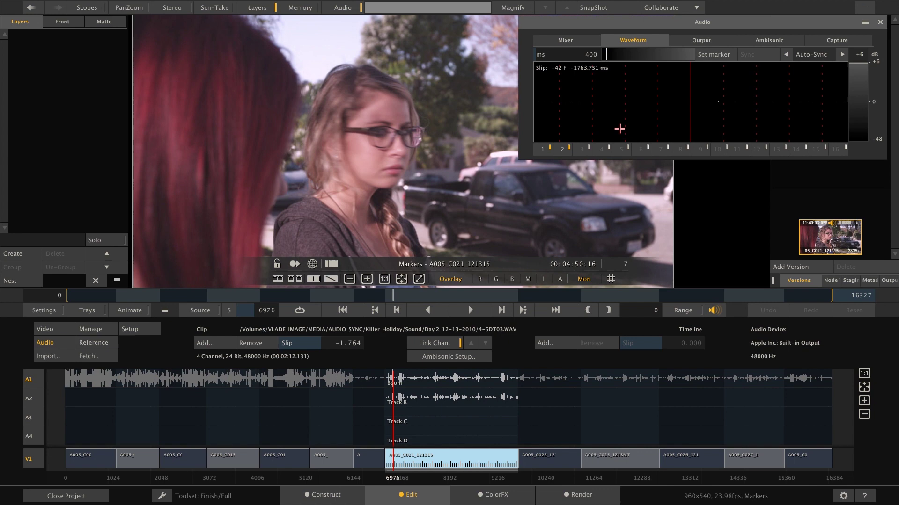
key("Left")
key("Left")
key("Left")
key("Left")
key("Left")
key("Left")
key("Left")
key("Left")
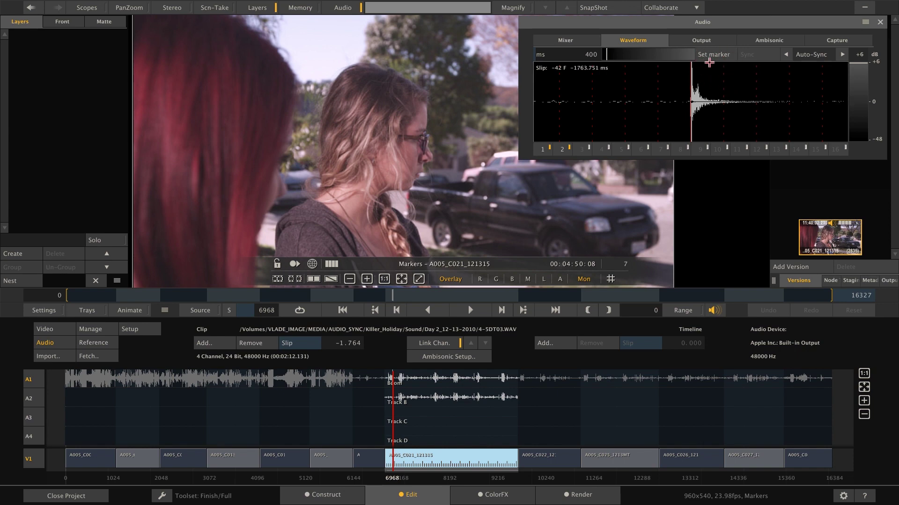
left_click(709, 57)
Sync the marked clap to the clapper closing frame, then review the slate frames.
left_click_drag(386, 294, 391, 295)
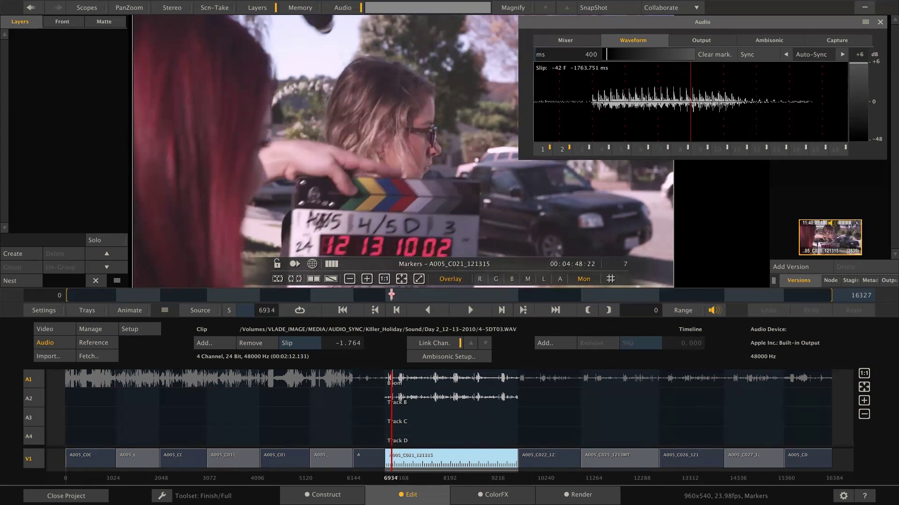
key("Right")
key("Left")
key("Left")
key("Left")
key("Left")
key("Left")
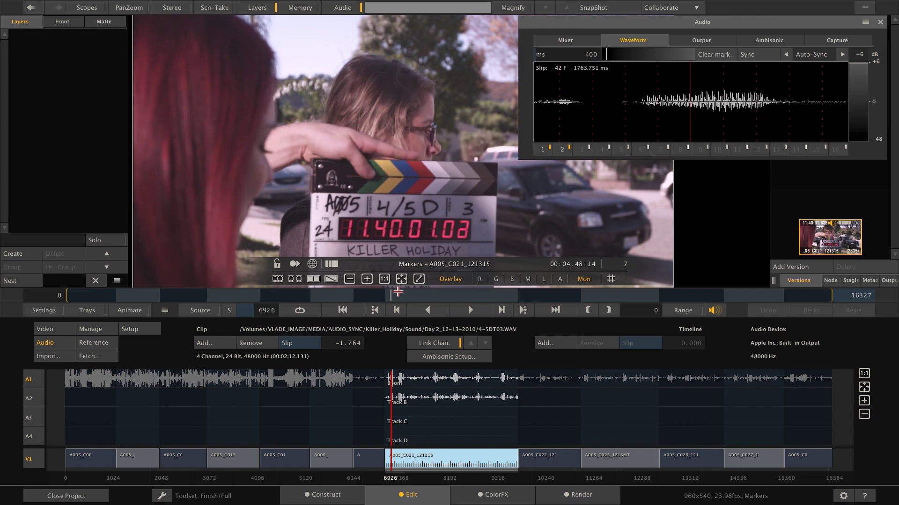
left_click(756, 57)
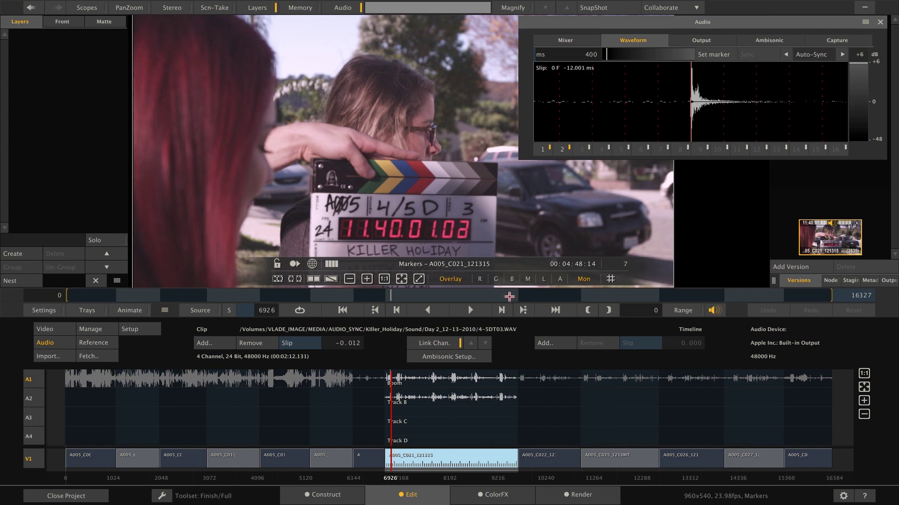
left_click_drag(399, 296, 388, 296)
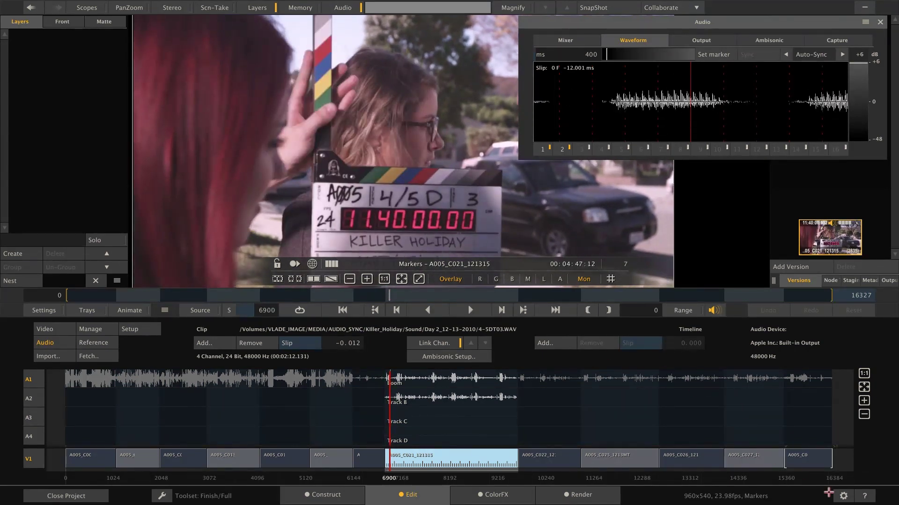
Import the Day_02 clips into the 03 TC based timeline and select them all.
left_click(327, 495)
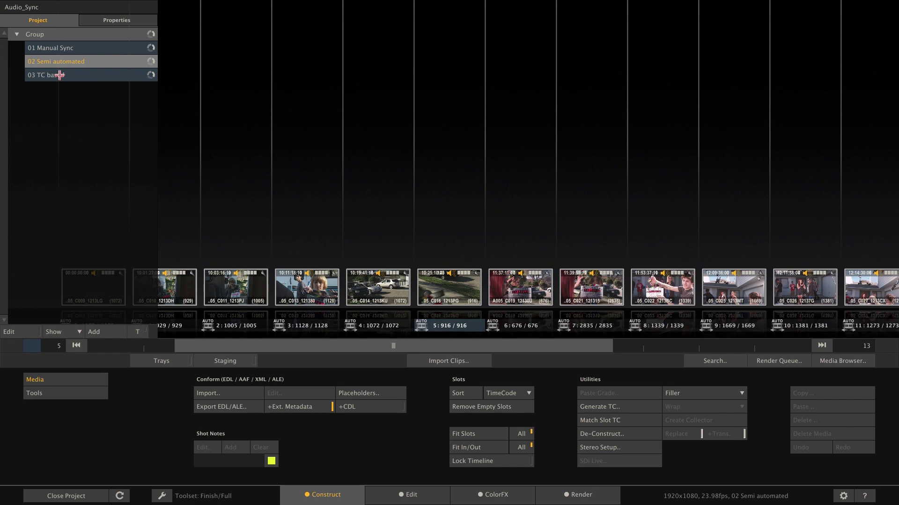
left_click(59, 75)
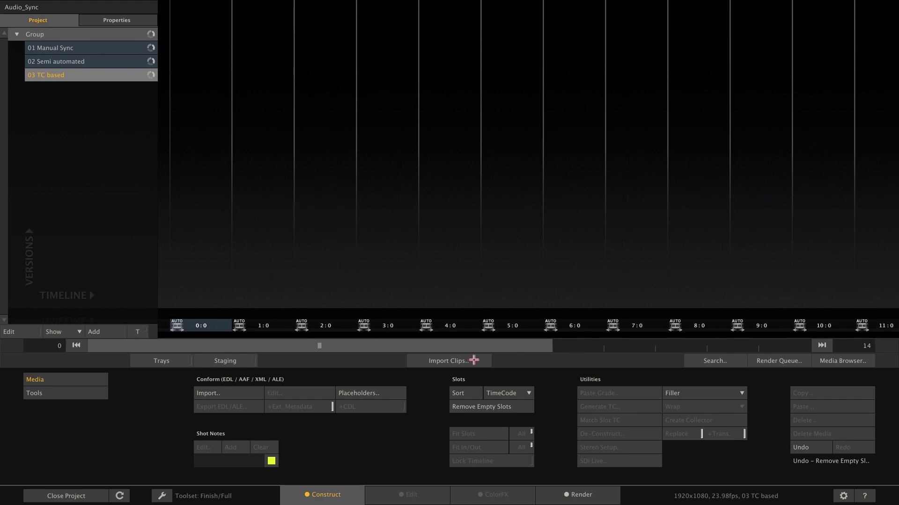
left_click(441, 361)
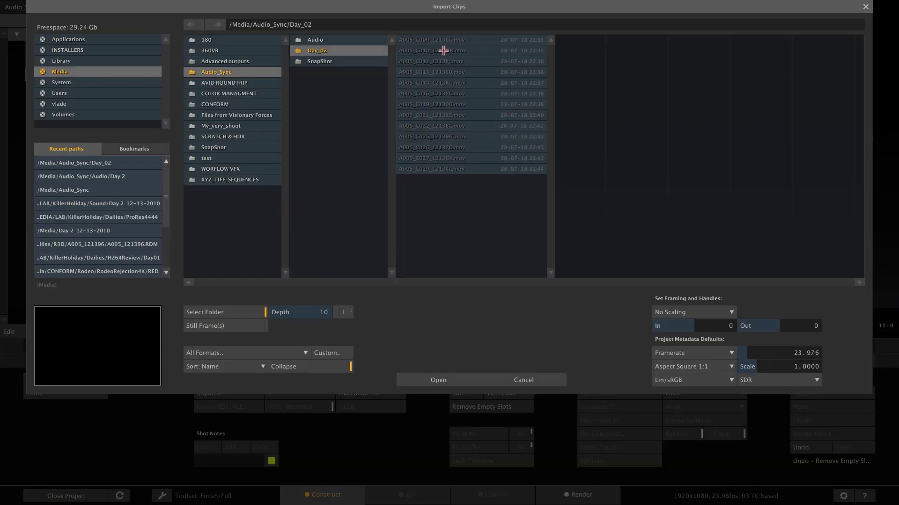
left_click(428, 376)
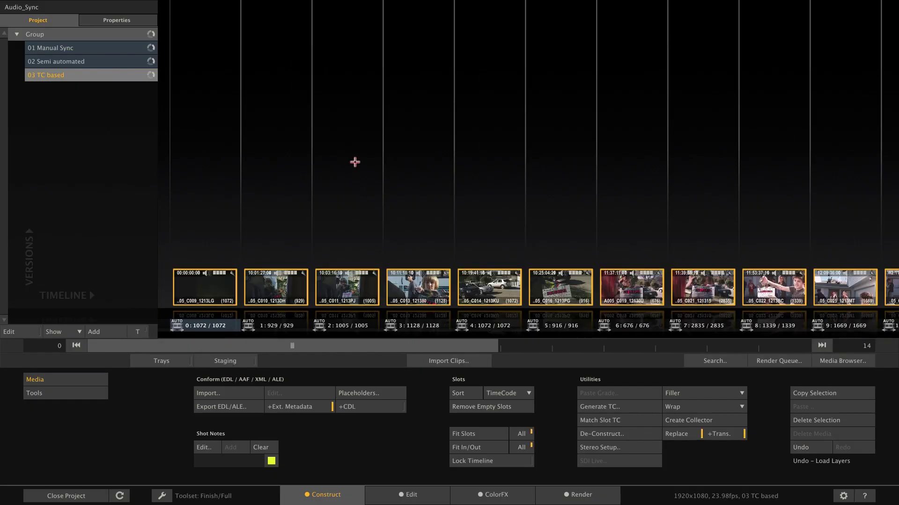
left_click(355, 162)
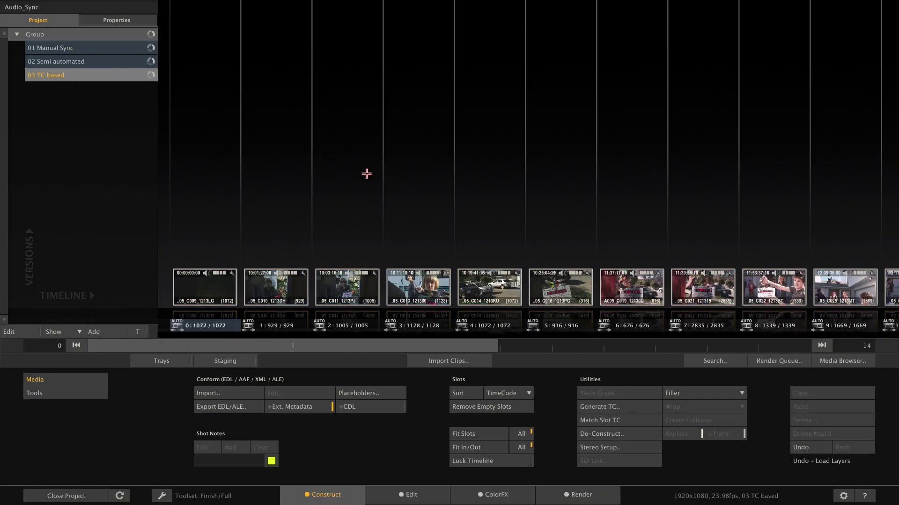
key("ctrl+a")
Open the Media Browser and narrow the Reel ID and Take columns of the clip table.
left_click(841, 360)
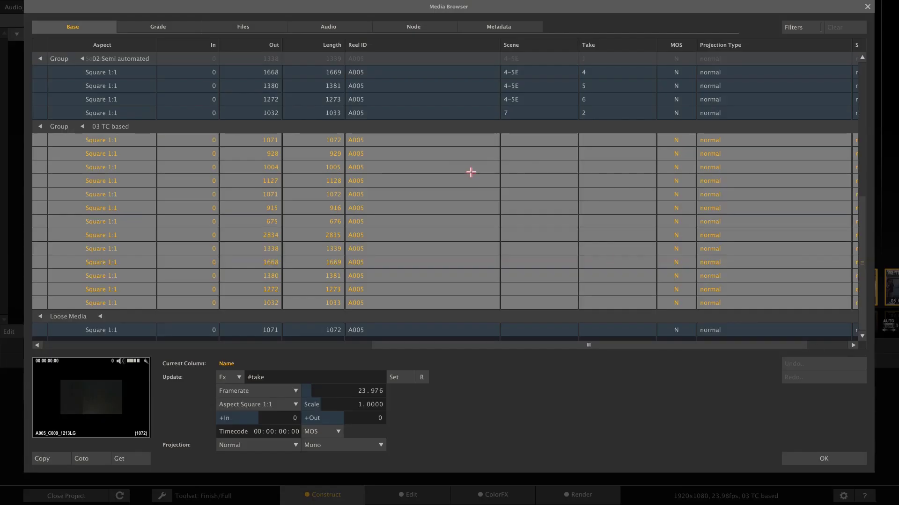
left_click_drag(462, 347, 412, 349)
left_click_drag(425, 349, 478, 351)
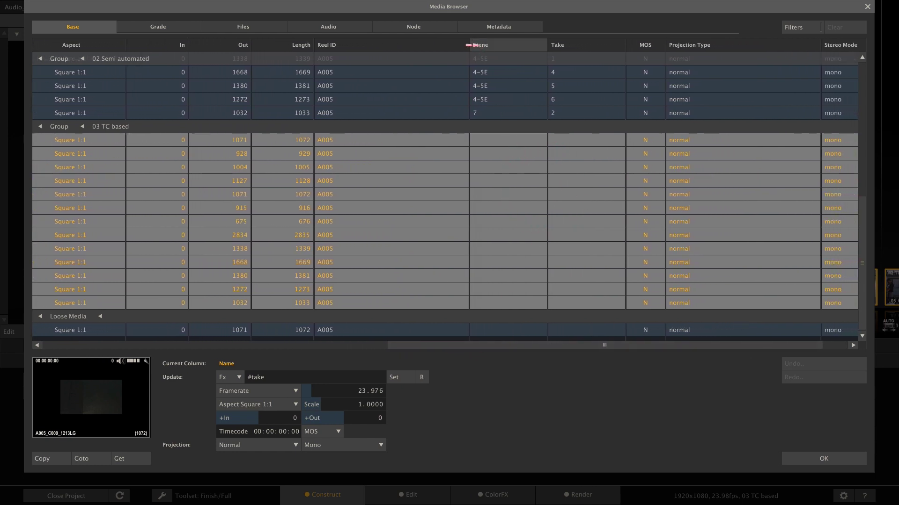
left_click_drag(470, 45, 373, 46)
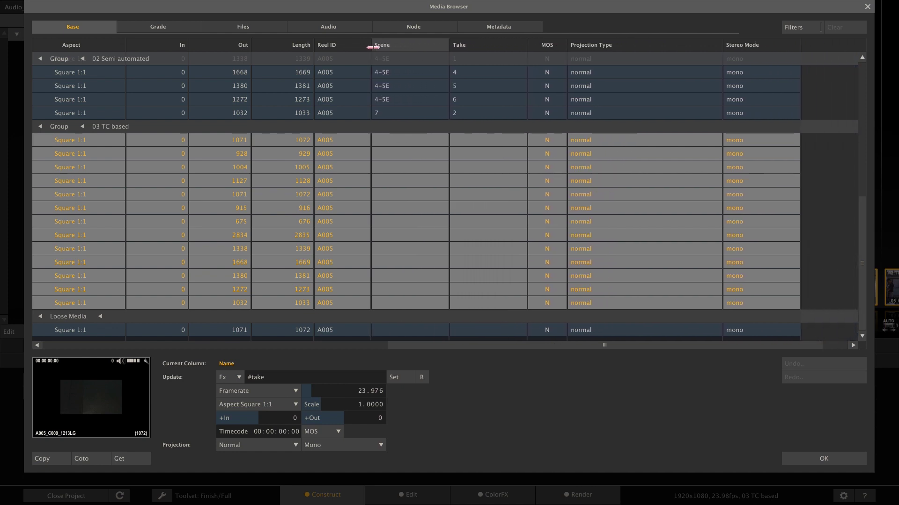
left_click_drag(527, 45, 492, 45)
left_click_drag(490, 344, 369, 347)
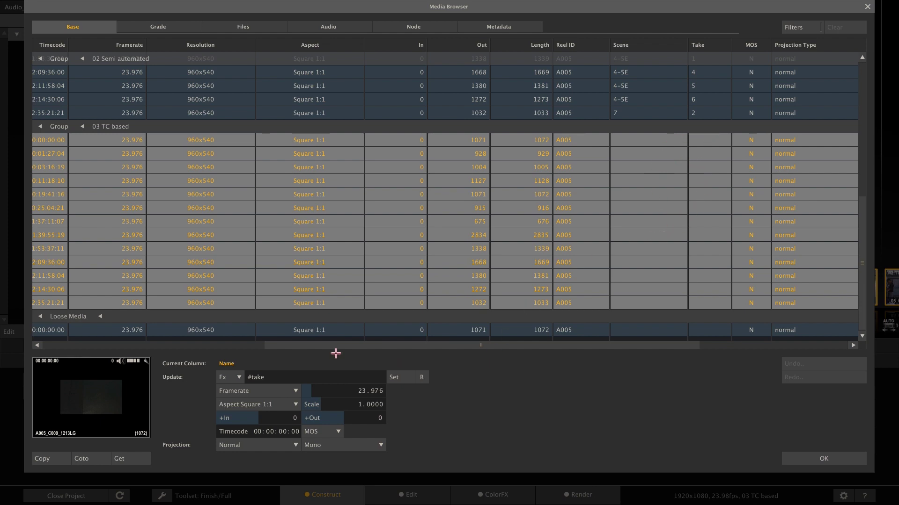
On the Audio tab, match the Audio > Day 2 WAV files to the clips by Timecode.
left_click(311, 26)
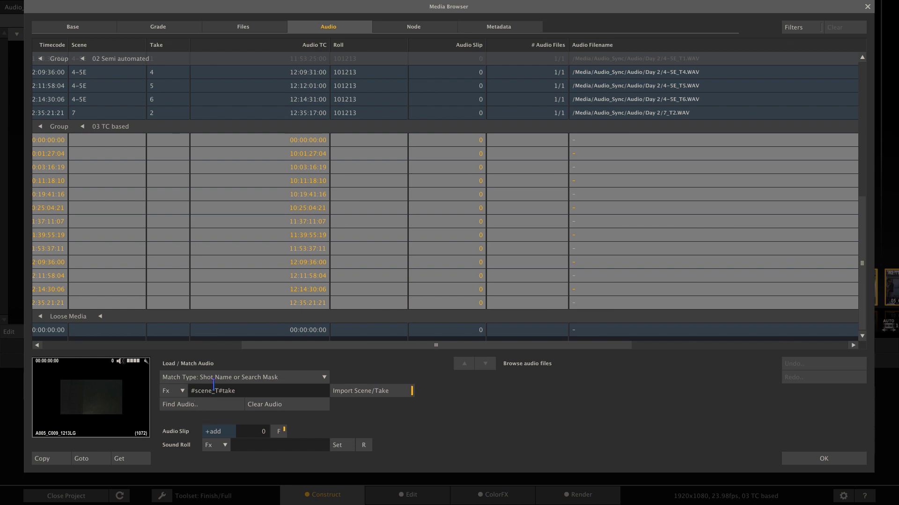
left_click(216, 377)
left_click(226, 358)
left_click(197, 405)
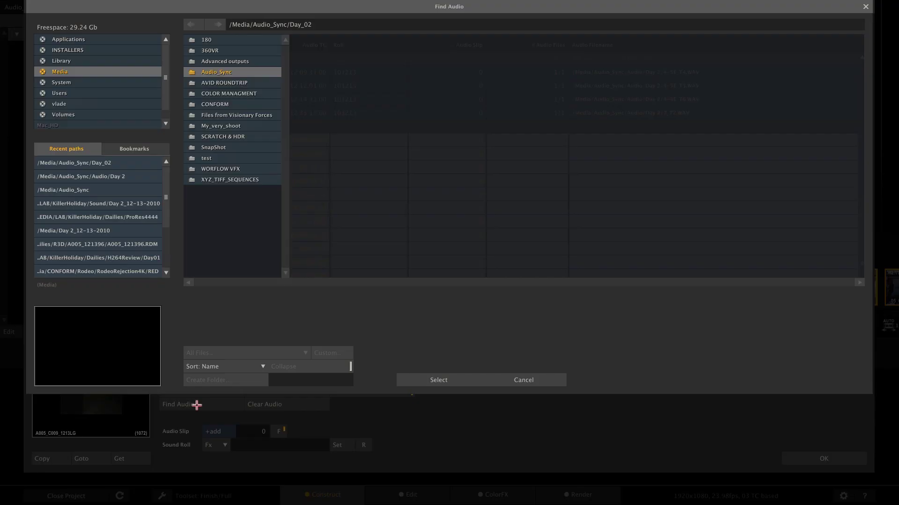
left_click(368, 40)
left_click(469, 42)
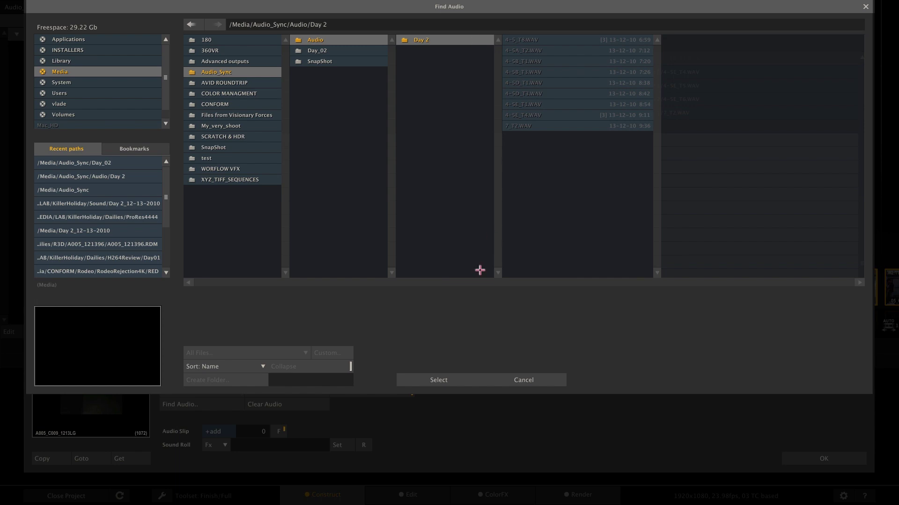
left_click(420, 380)
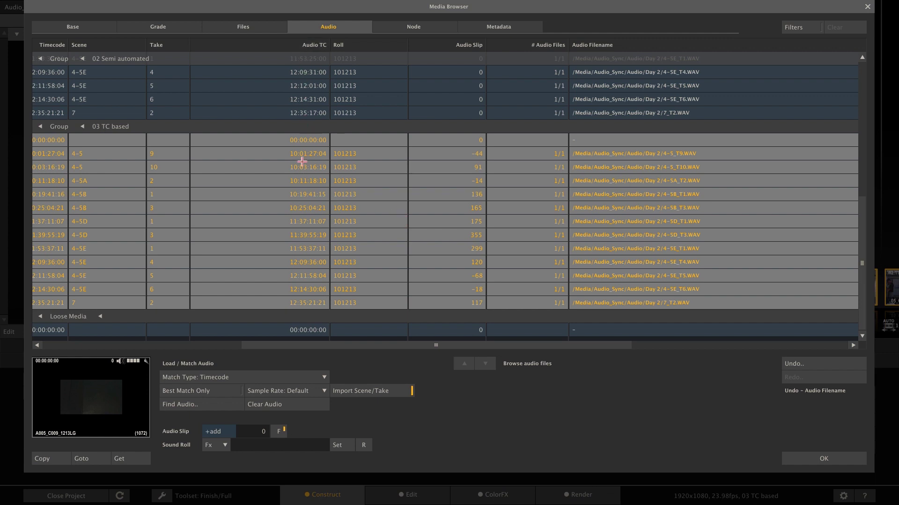
left_click_drag(305, 345, 175, 340)
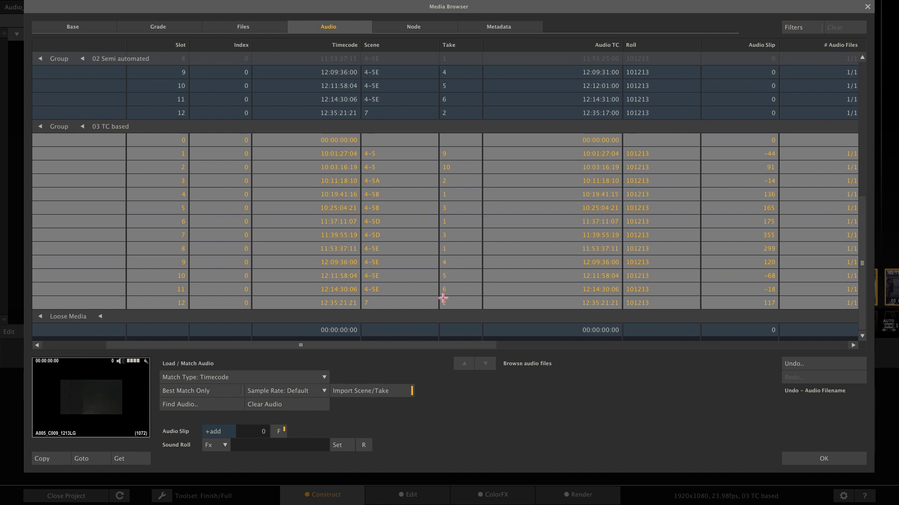
left_click_drag(445, 348, 481, 348)
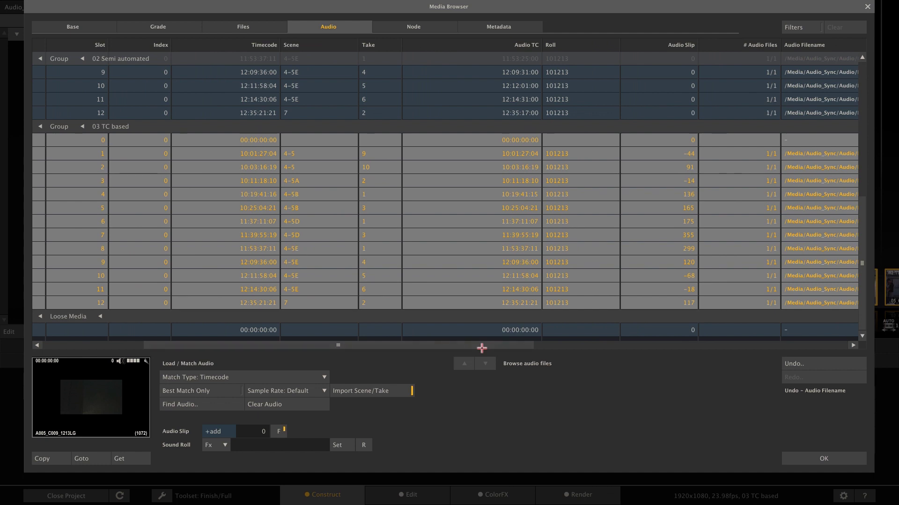
left_click(89, 28)
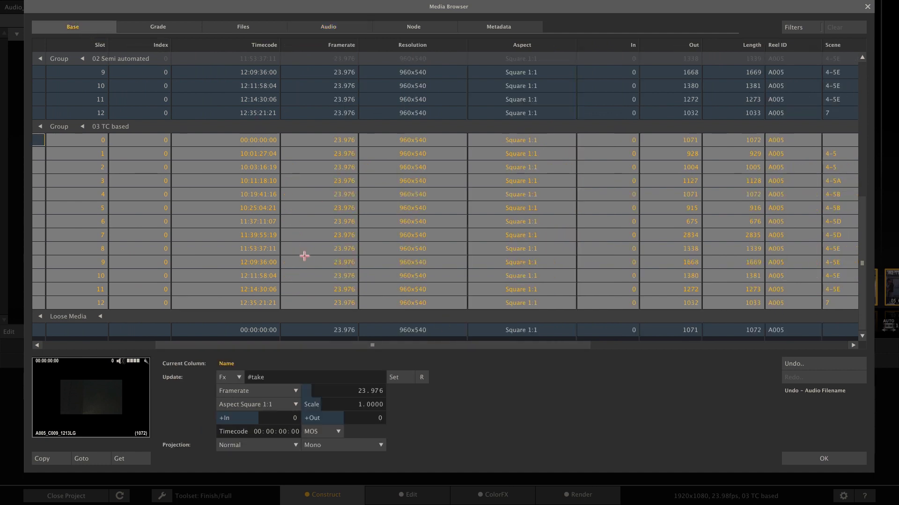
left_click_drag(423, 349, 567, 349)
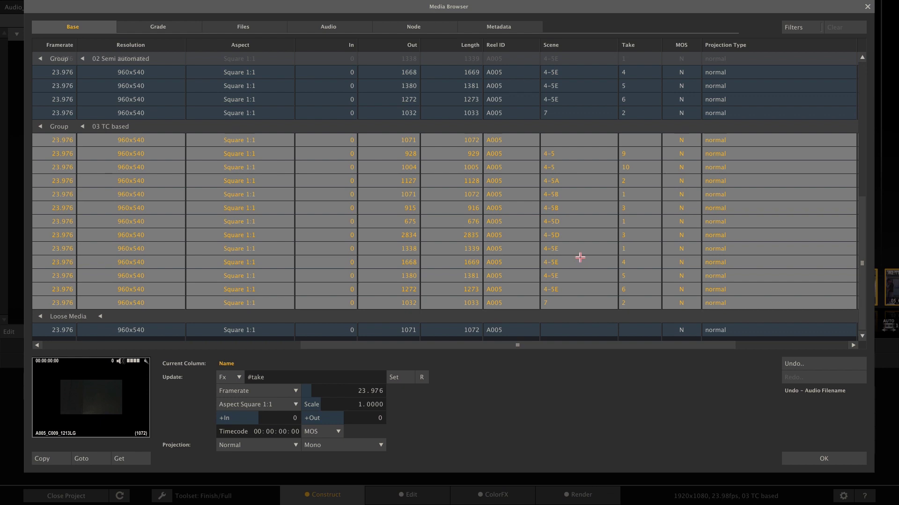
scroll(580, 257, "left", 5)
left_click(328, 27)
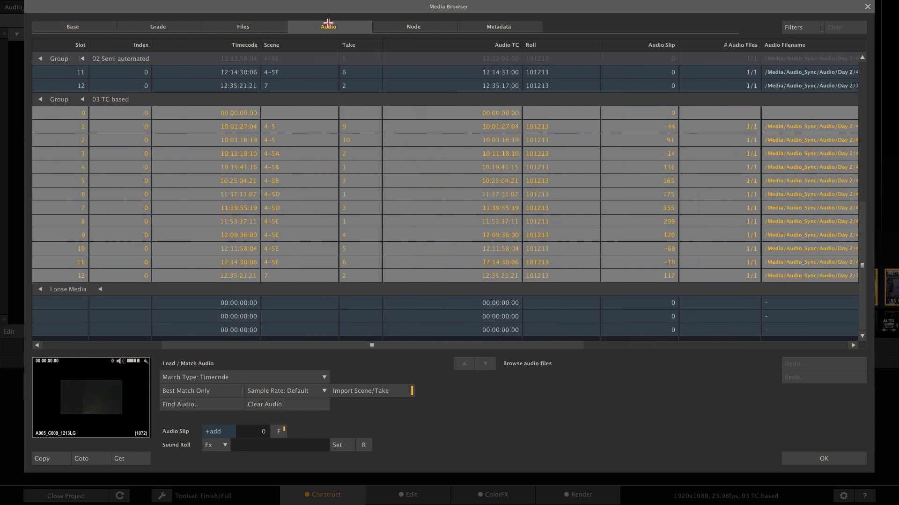
Apply a 2-frame audio slip to all clips, then -2 to undo it.
left_click(248, 429)
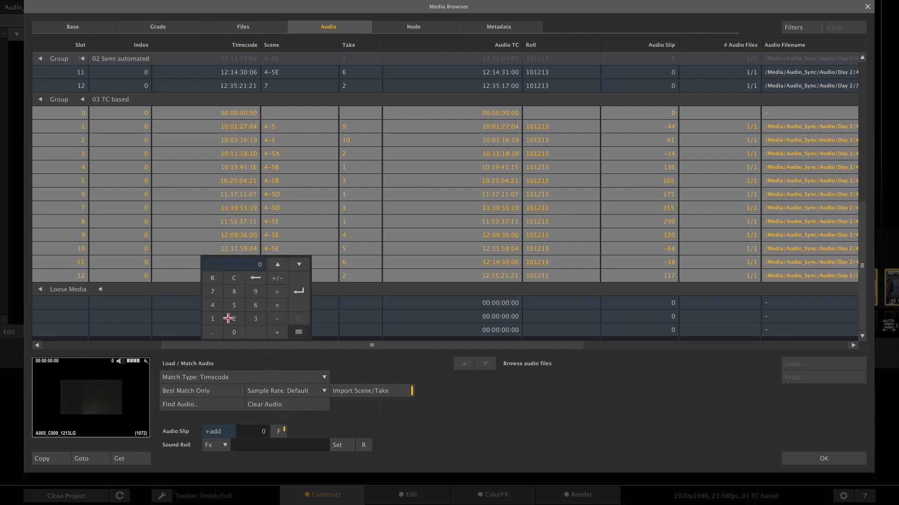
left_click(234, 319)
left_click(298, 290)
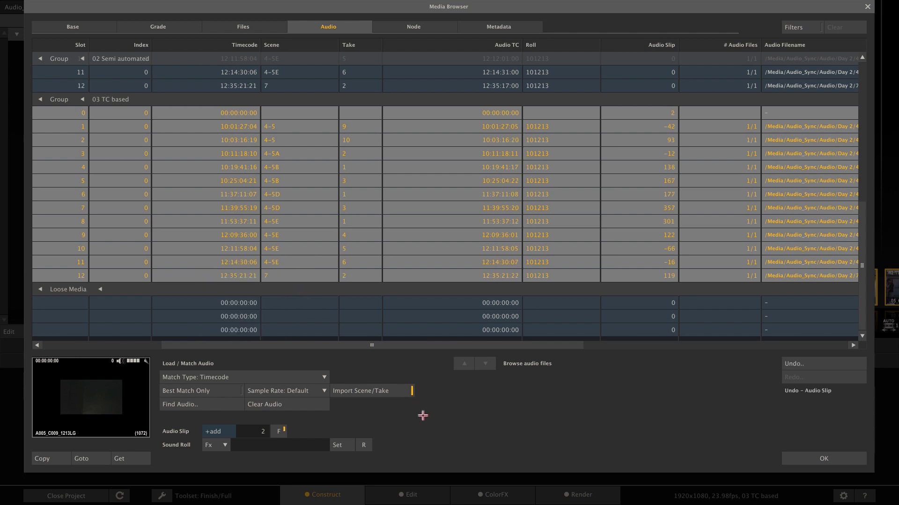
left_click(242, 430)
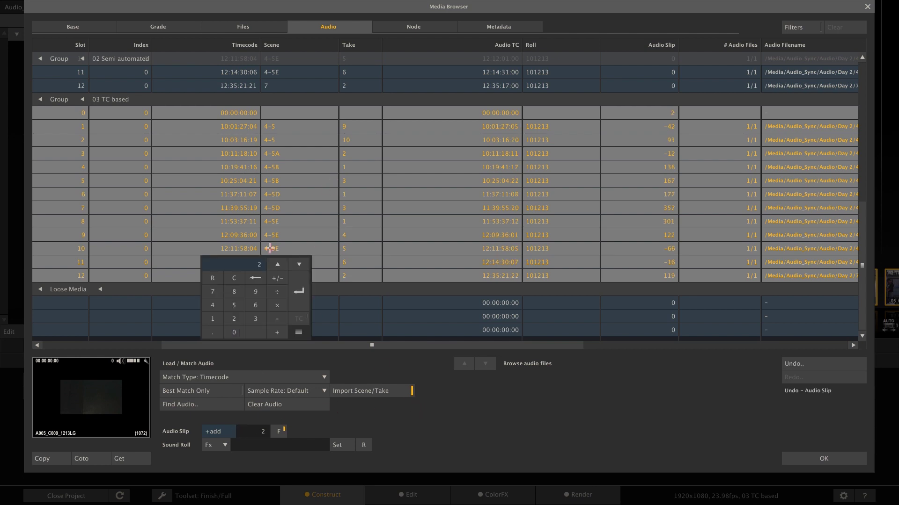
left_click(278, 280)
left_click(298, 291)
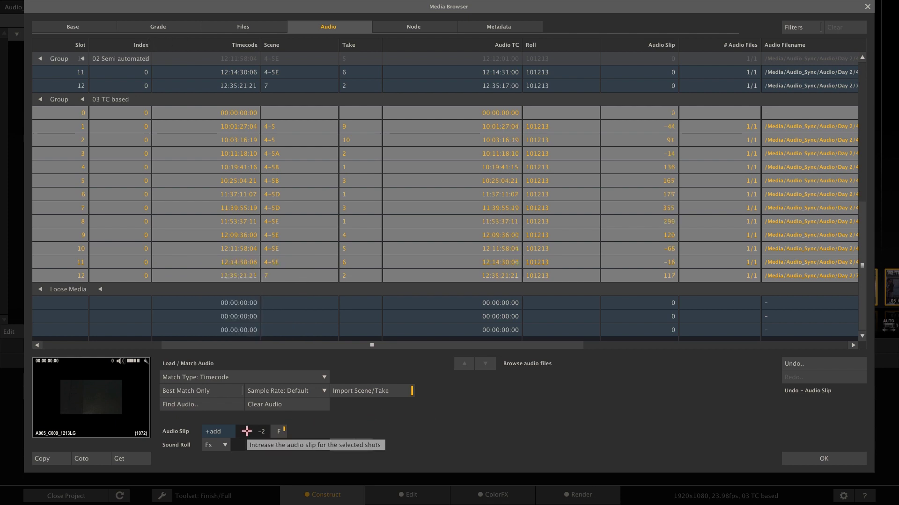
Show the audio slip in seconds, nudge it to 0.579 and accept the changes.
left_click(279, 431)
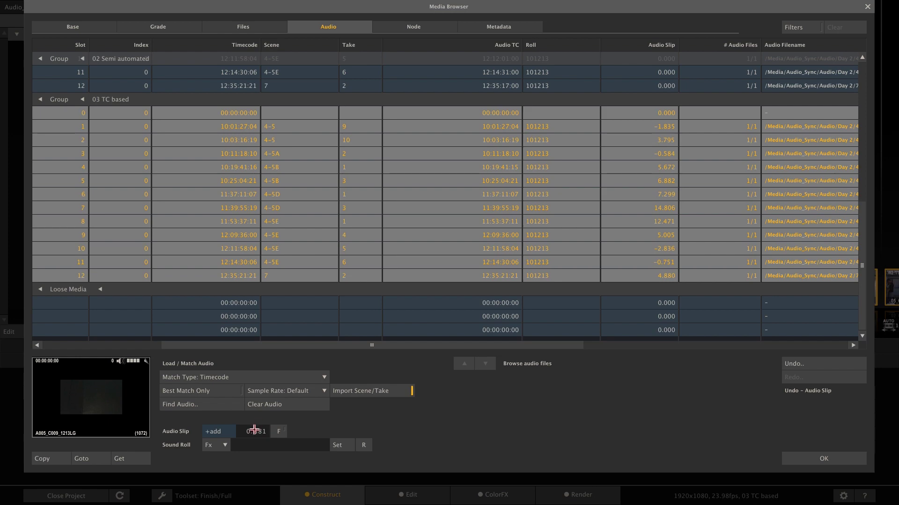
left_click_drag(254, 430, 264, 417)
left_click(804, 456)
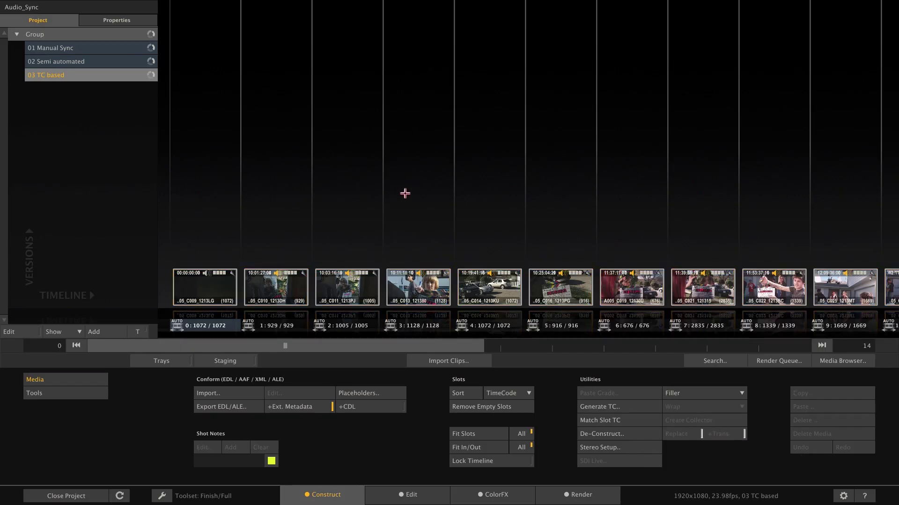